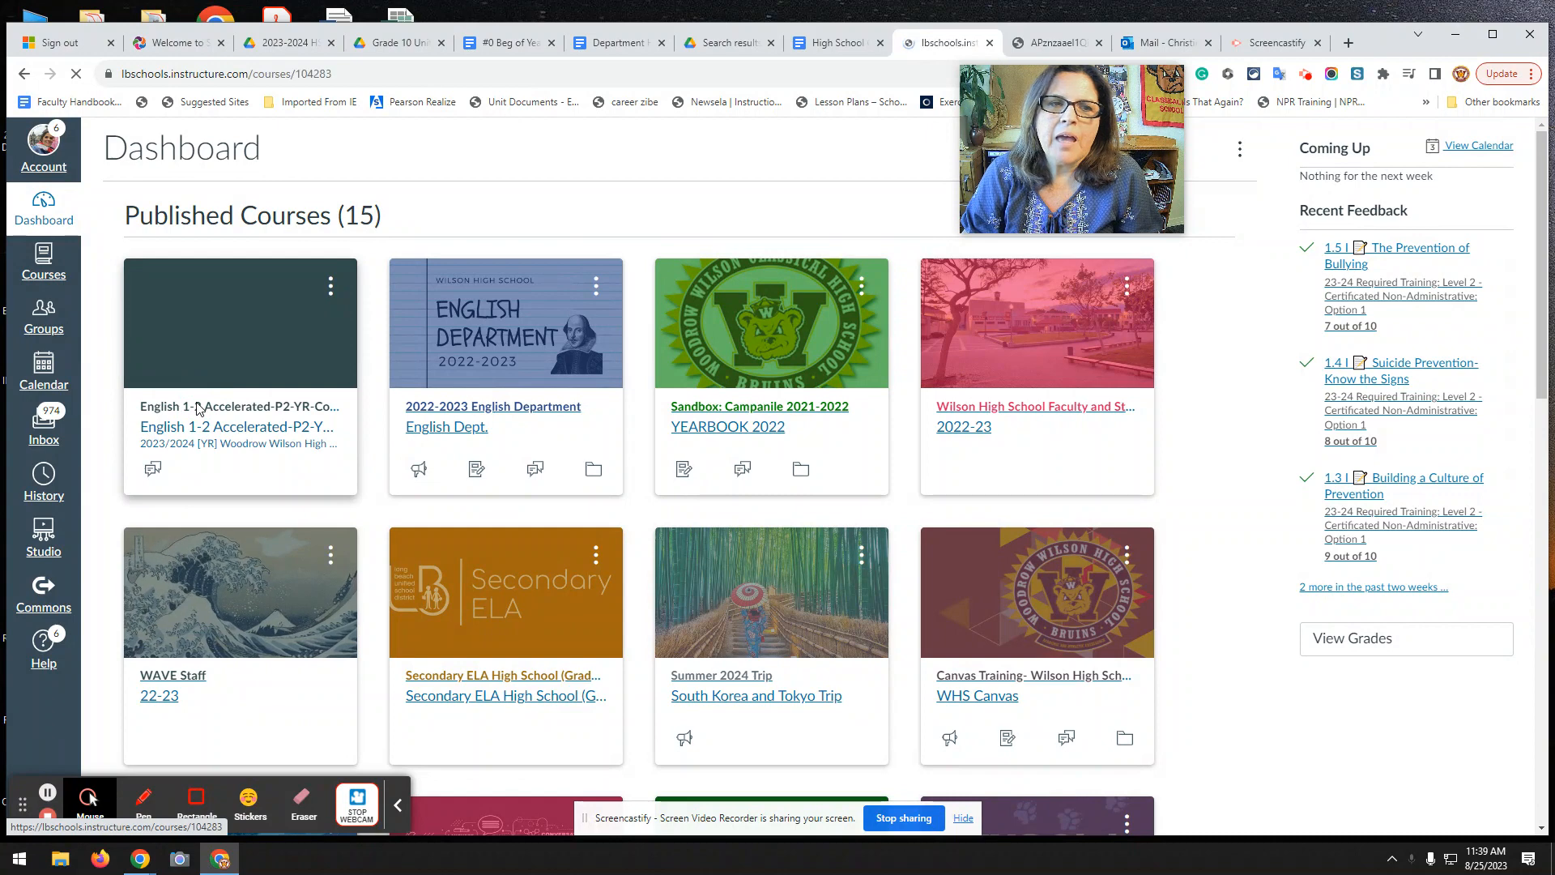
From the English 1-2 Accelerated course's Assignments page, start a new assignment.
left_click(197, 409)
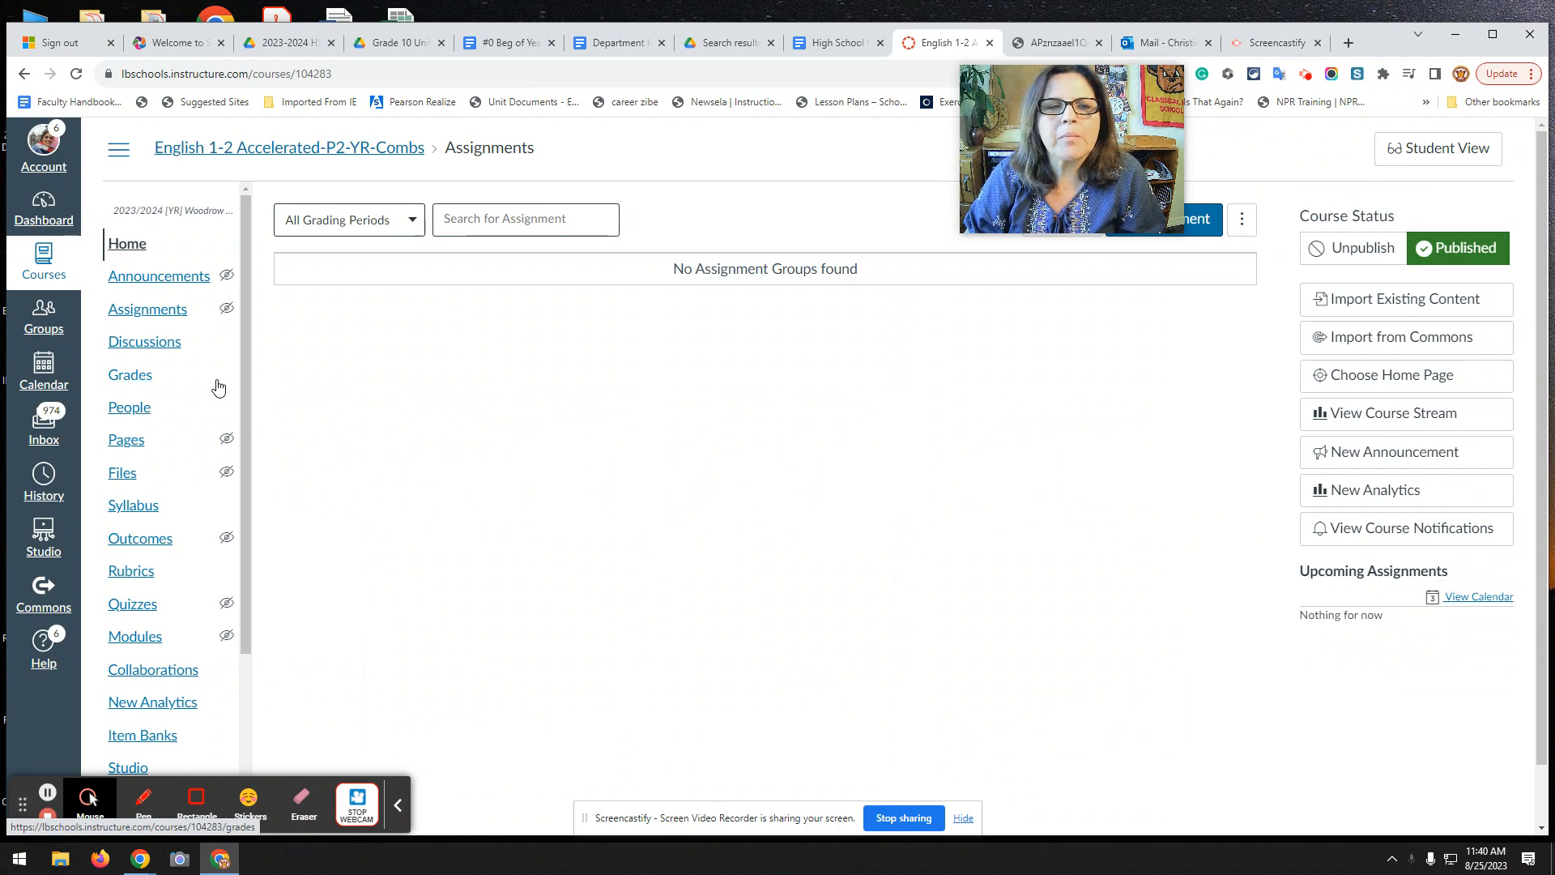
left_click(132, 320)
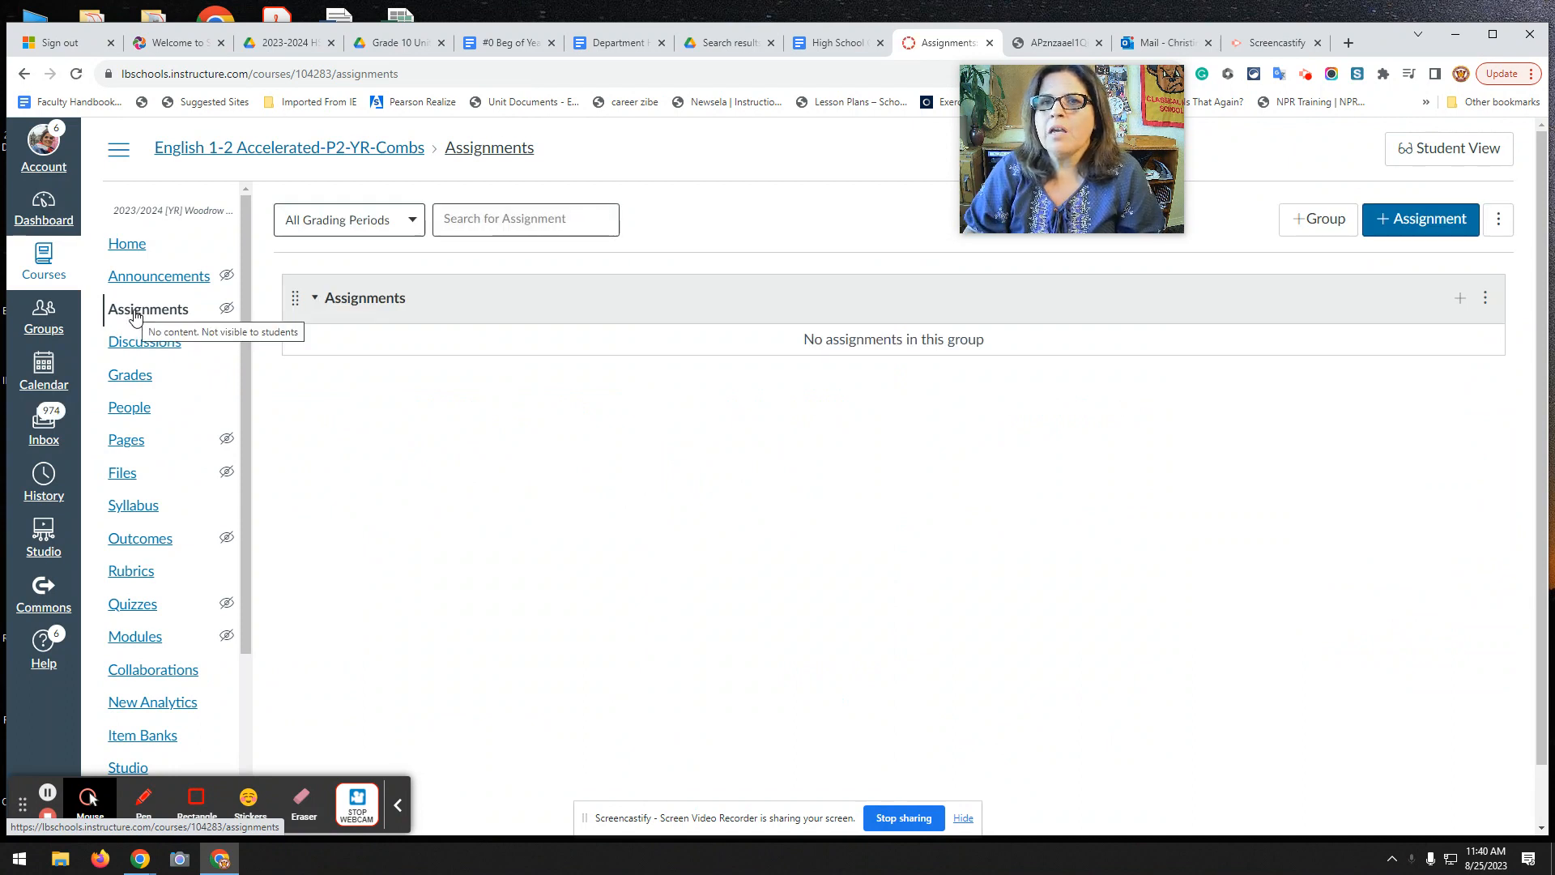
left_click(1386, 230)
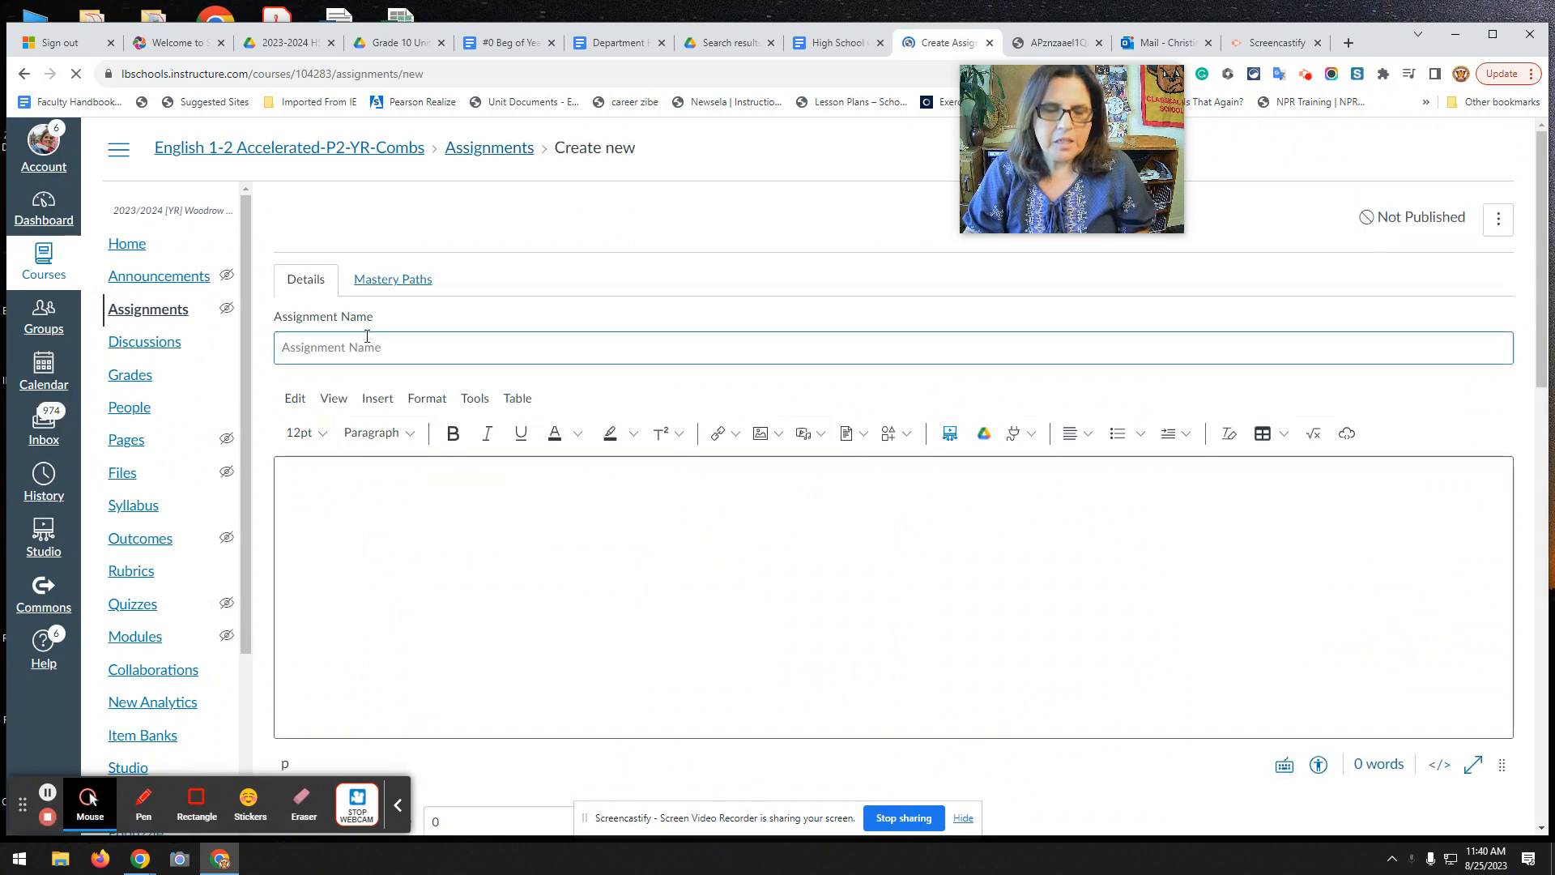
Enter 'Title of fake assignment' as the name and 'Blah blah' as the description.
type("Tit")
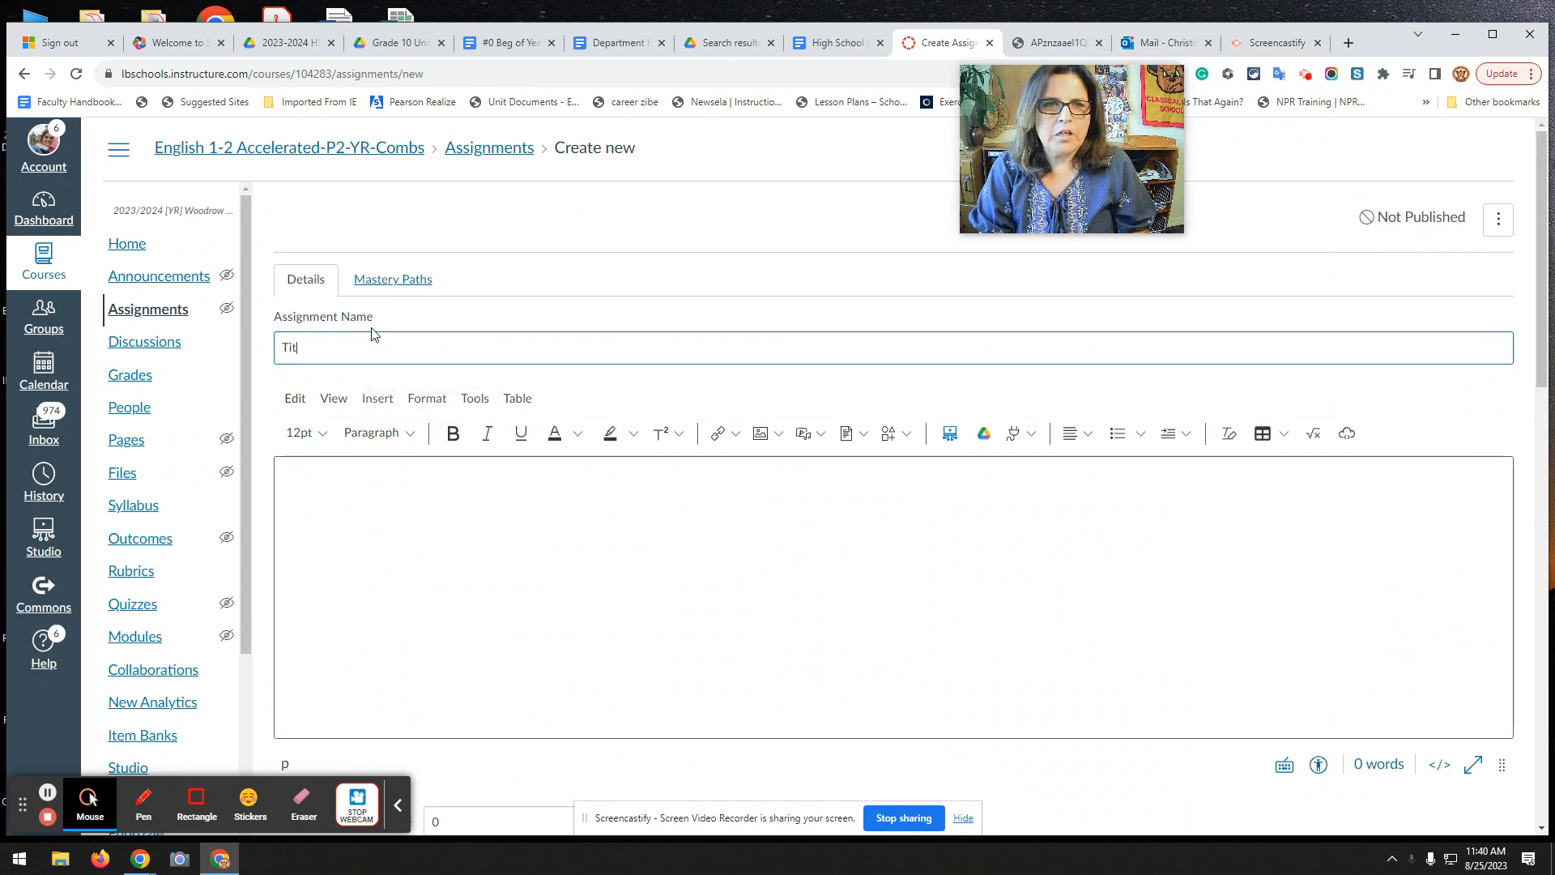
type("le of fake assignment")
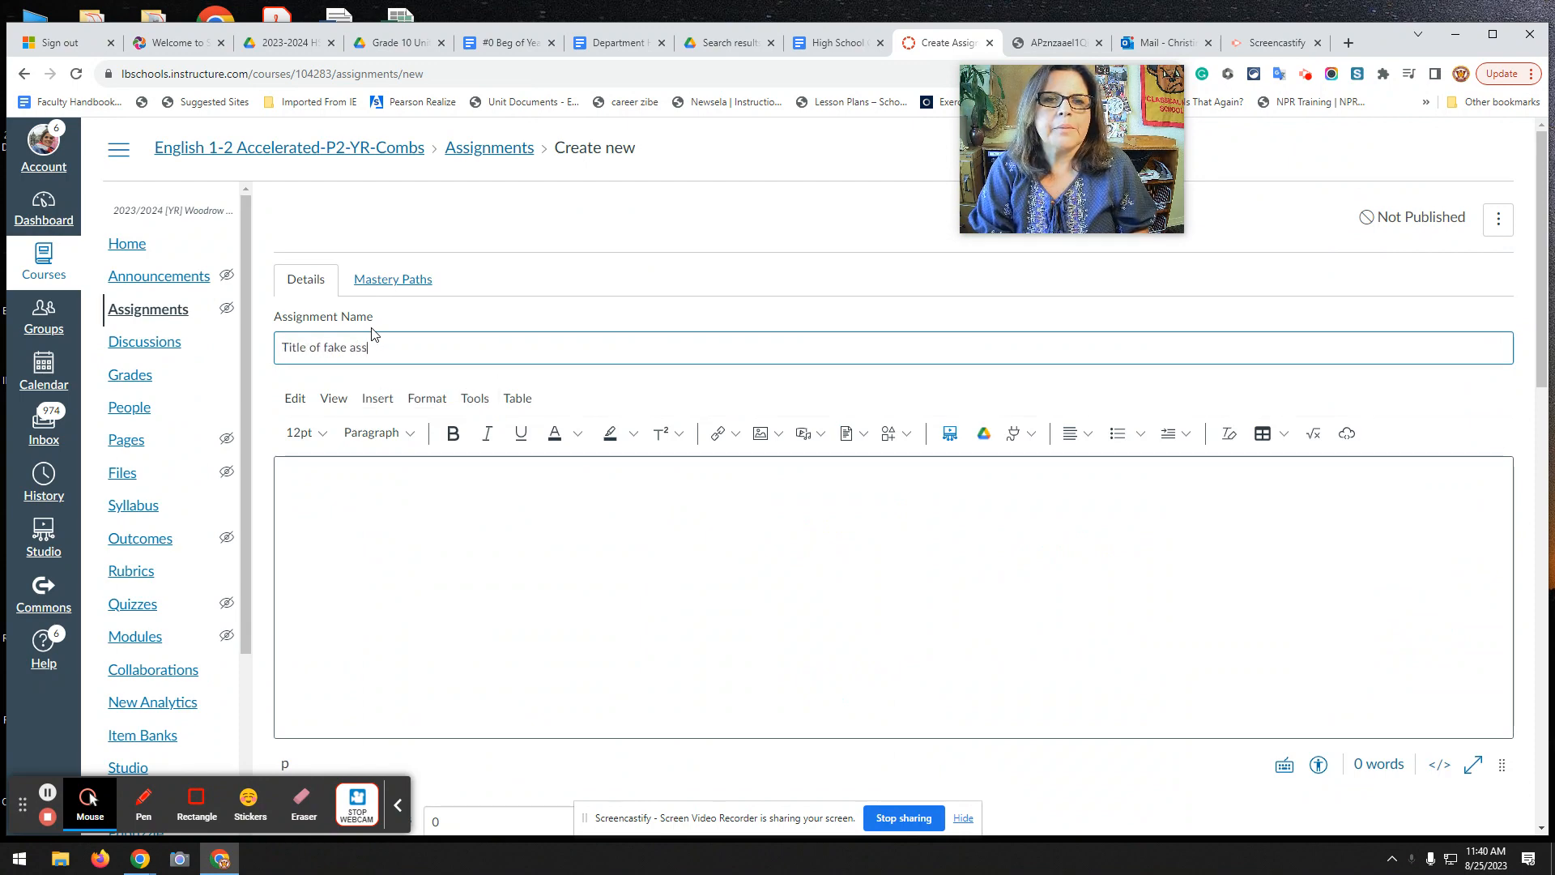
left_click(416, 570)
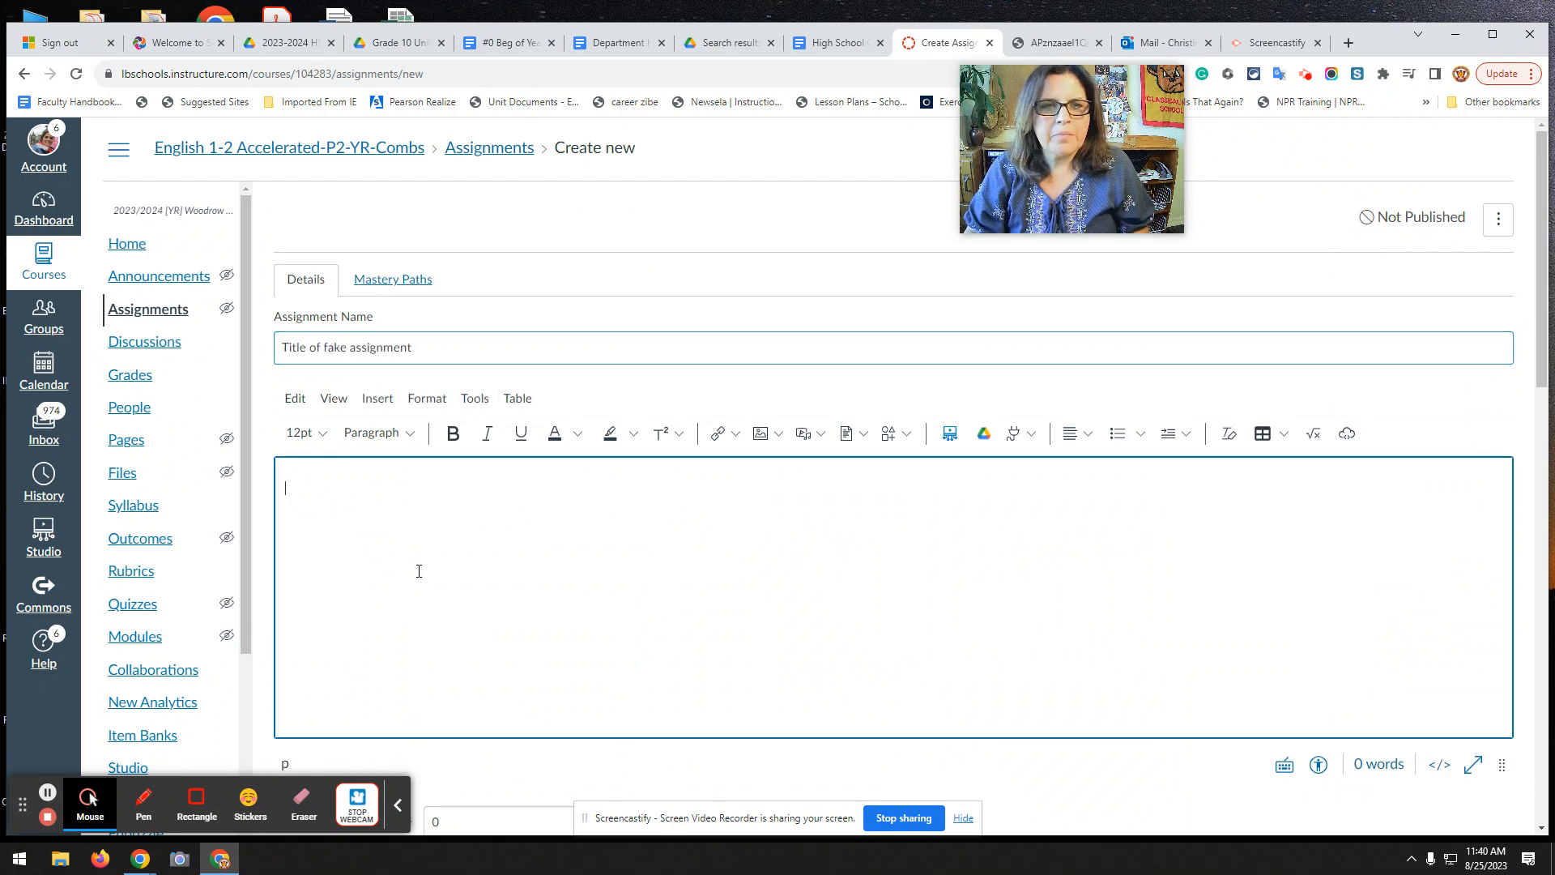
type("Blah blah")
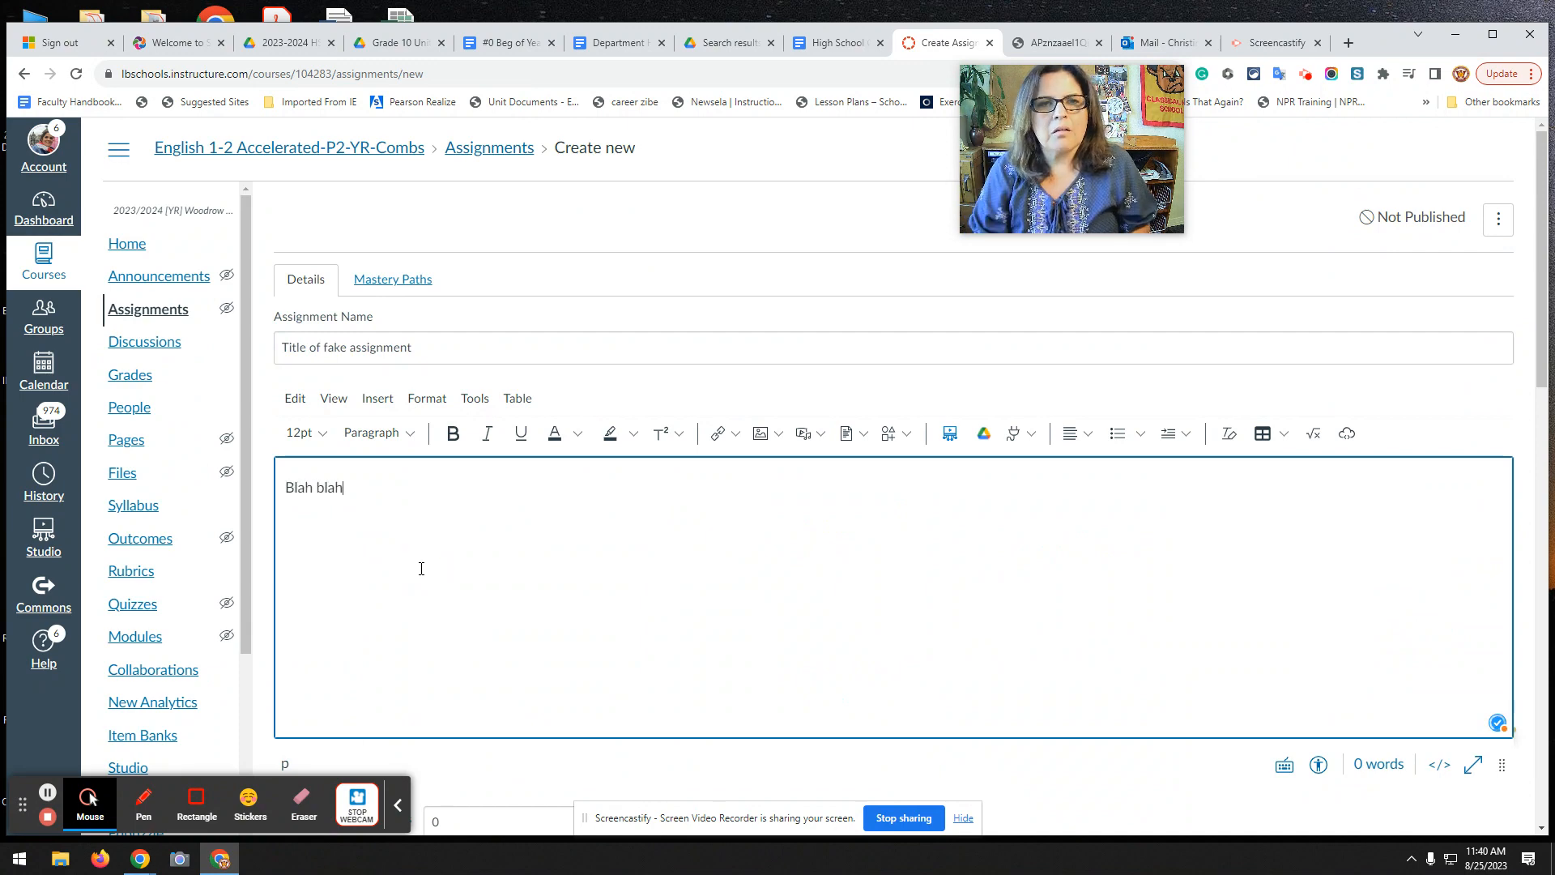
scroll(478, 492, "down", 4)
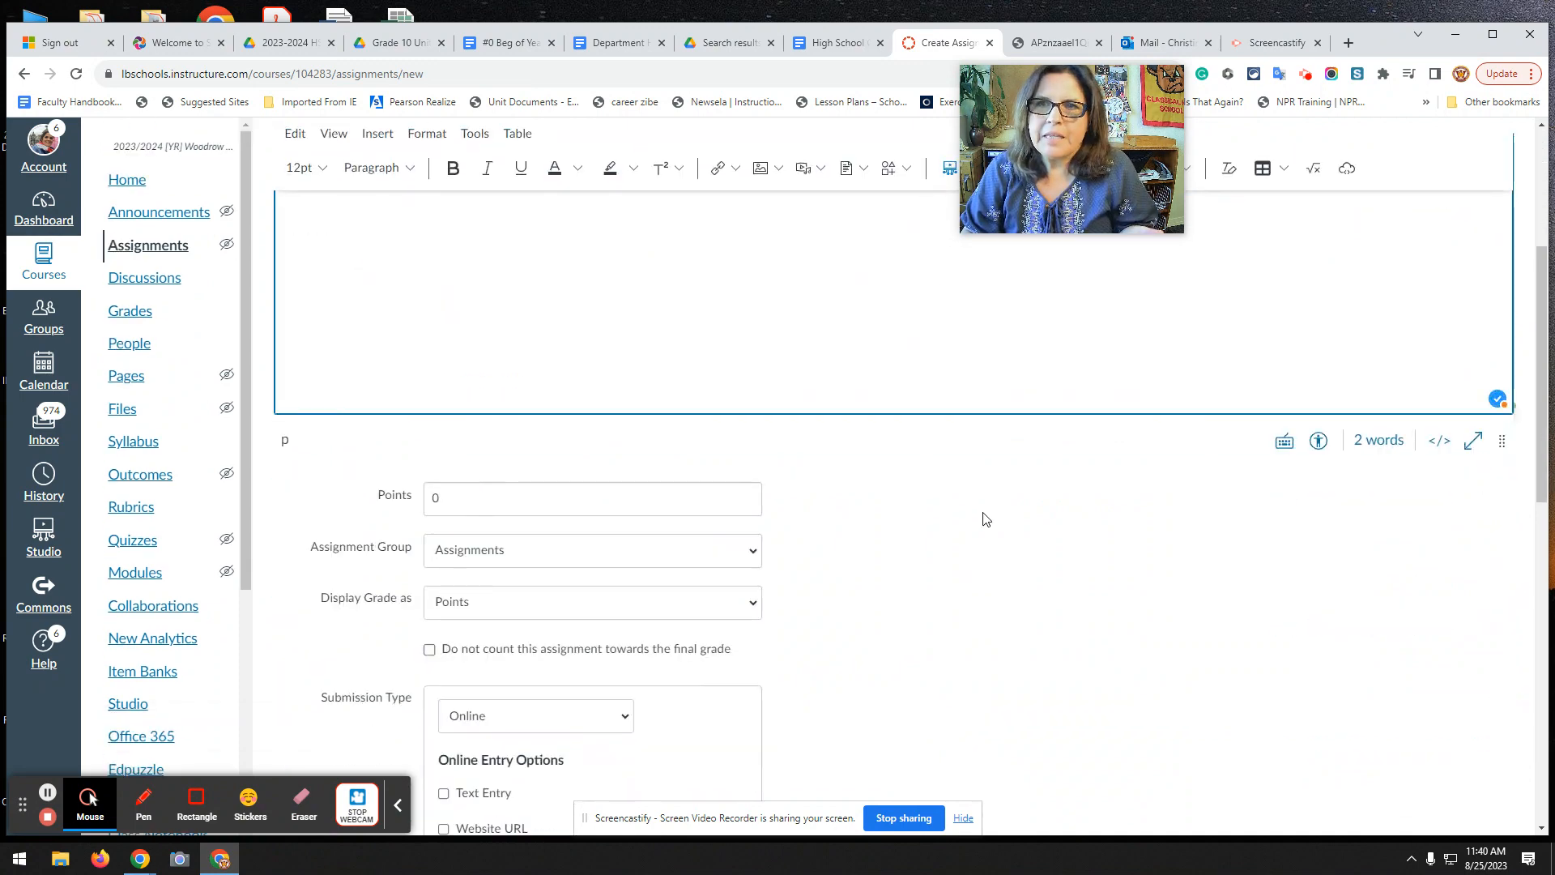
scroll(992, 510, "up", 2)
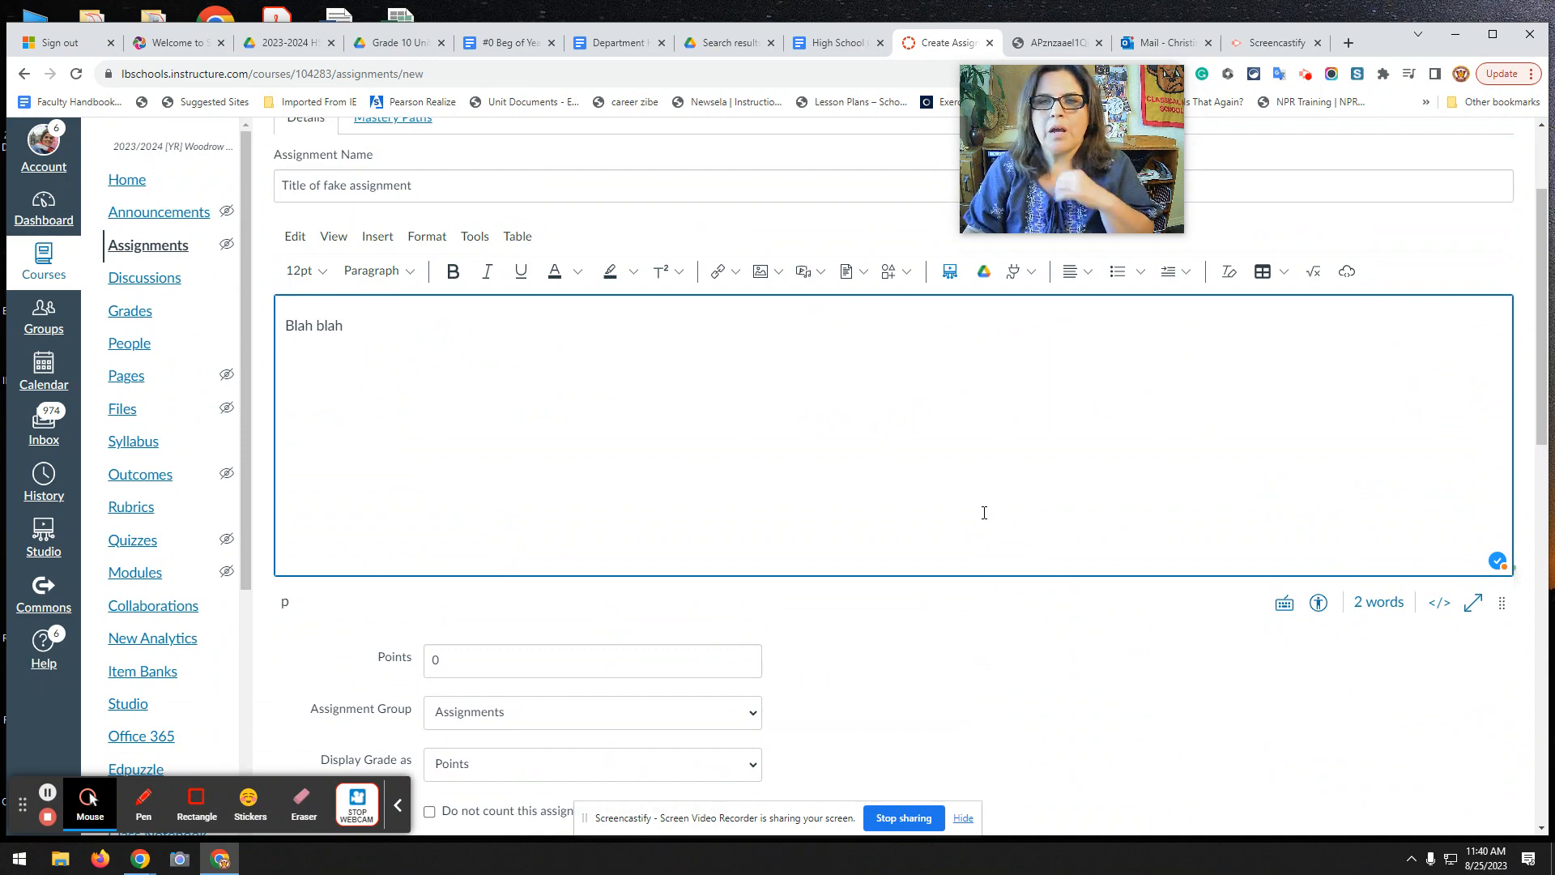
scroll(1037, 475, "down", 4)
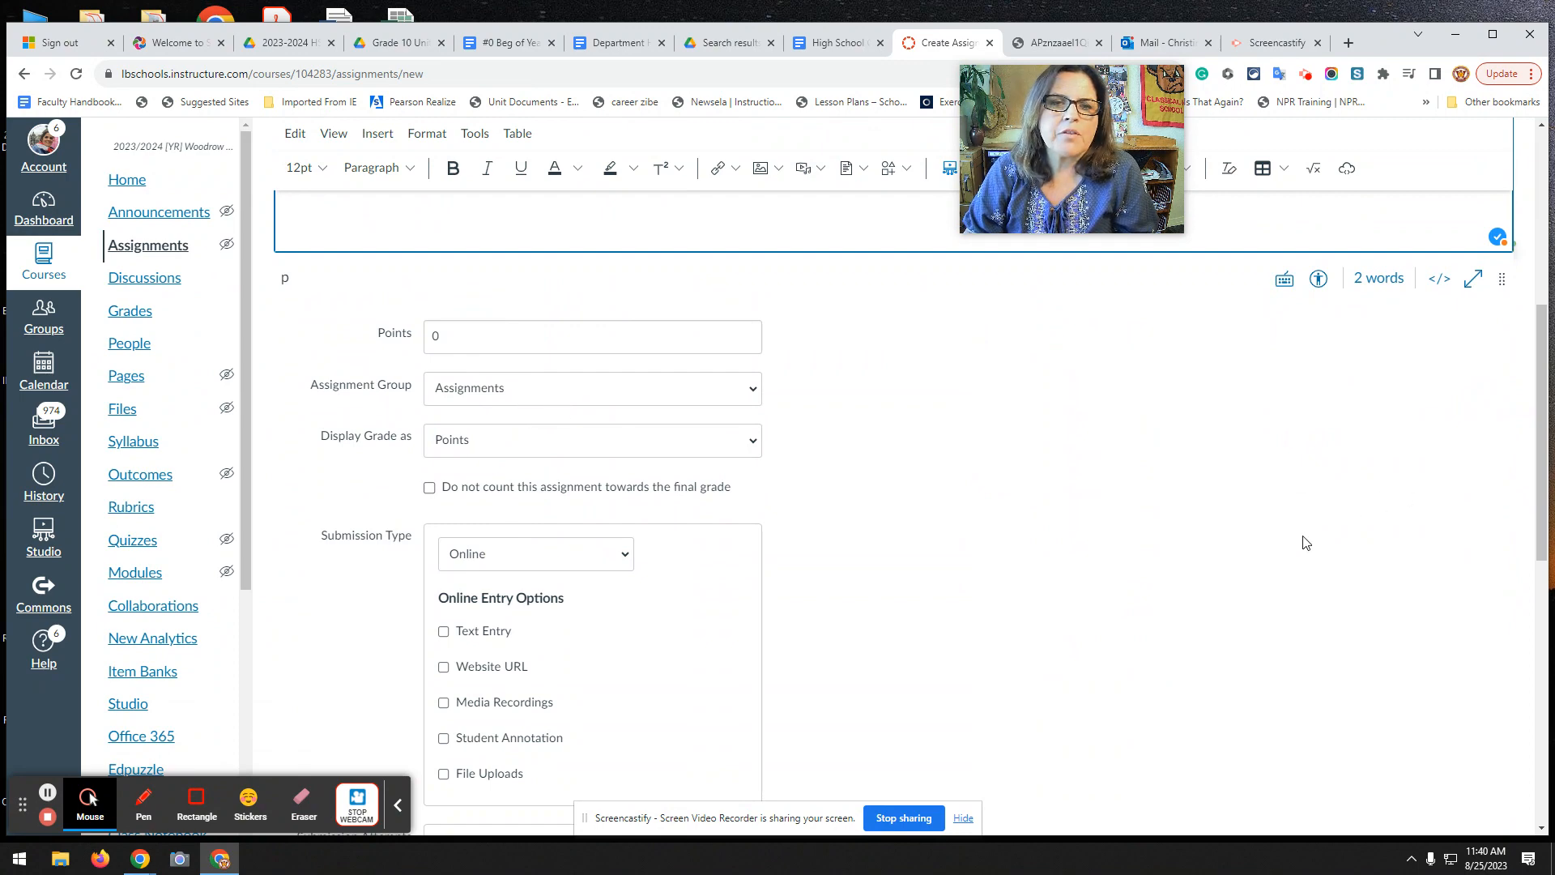
scroll(1305, 542, "down", 3)
scroll(958, 421, "down", 6)
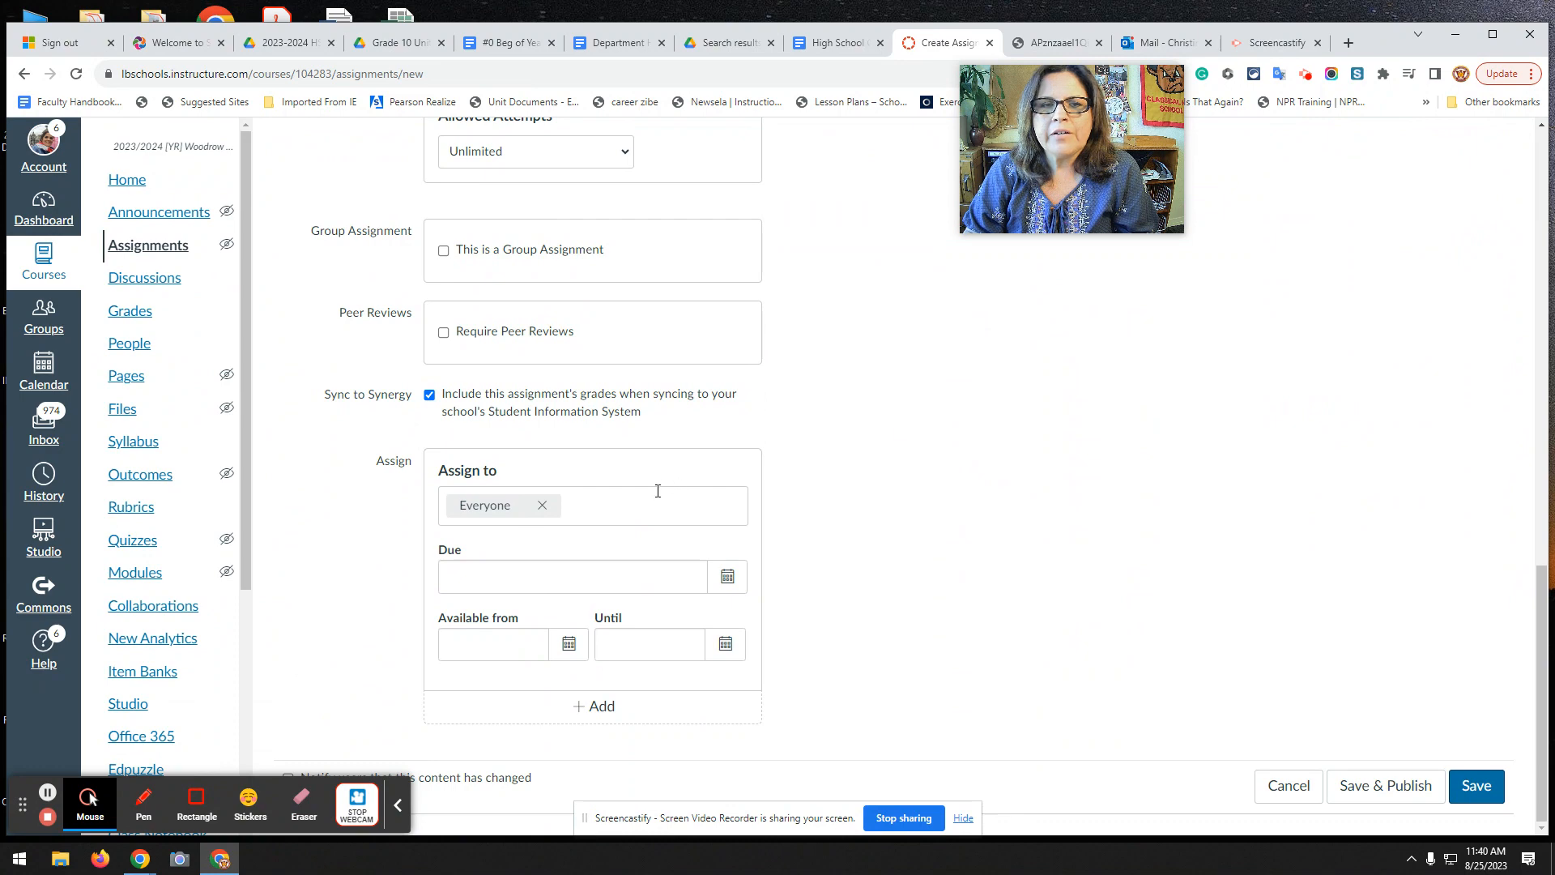
Replace Everyone with the English 1-2 Accelerated-P2-YR-Combs section in the assign-to field.
left_click(542, 505)
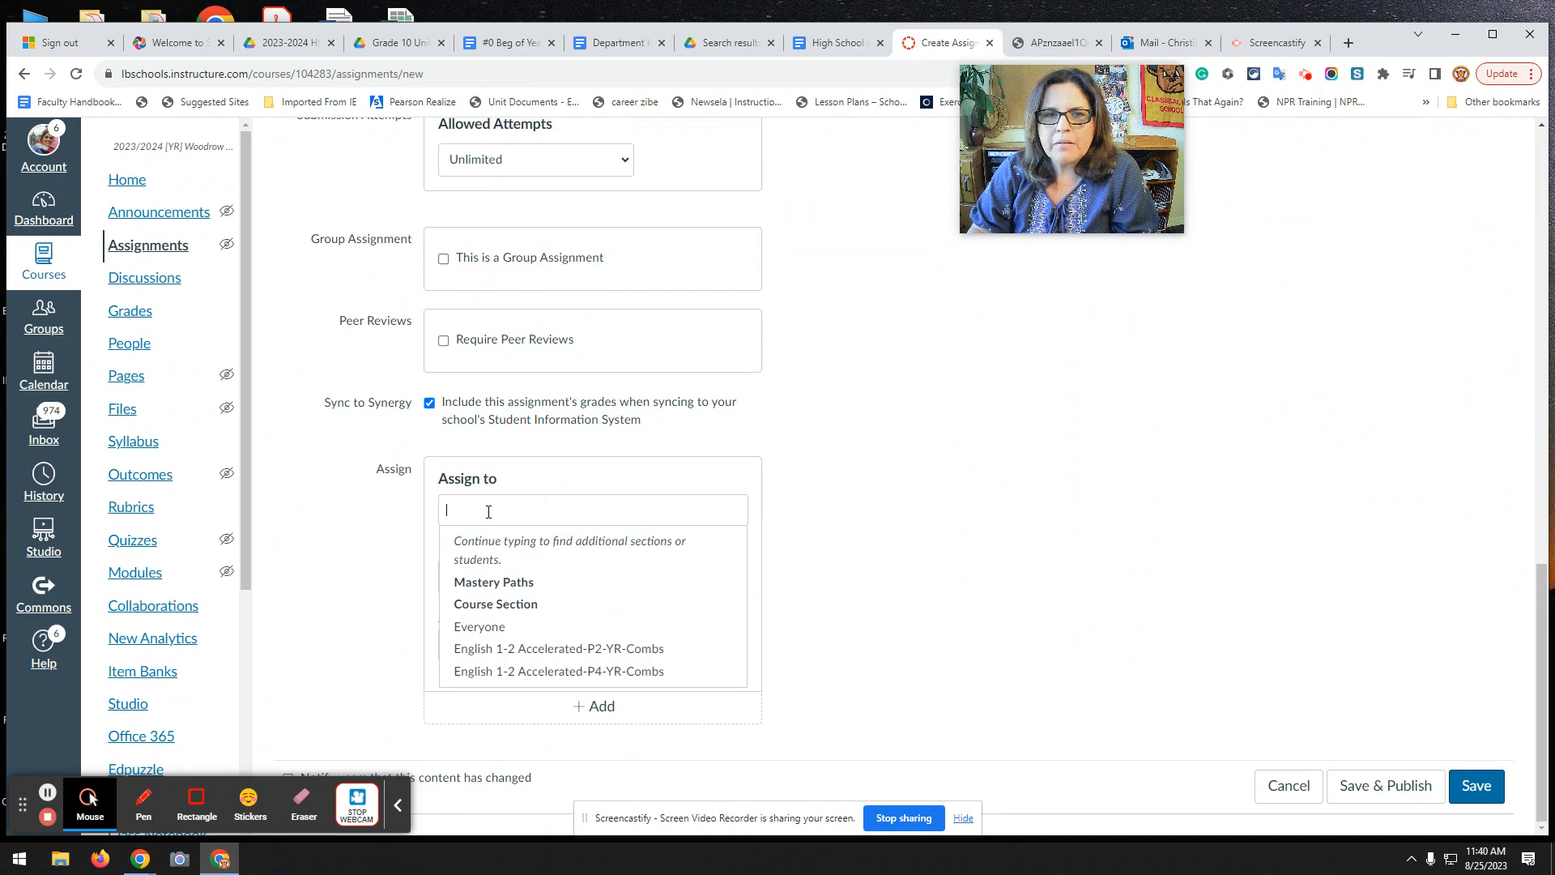
type("2")
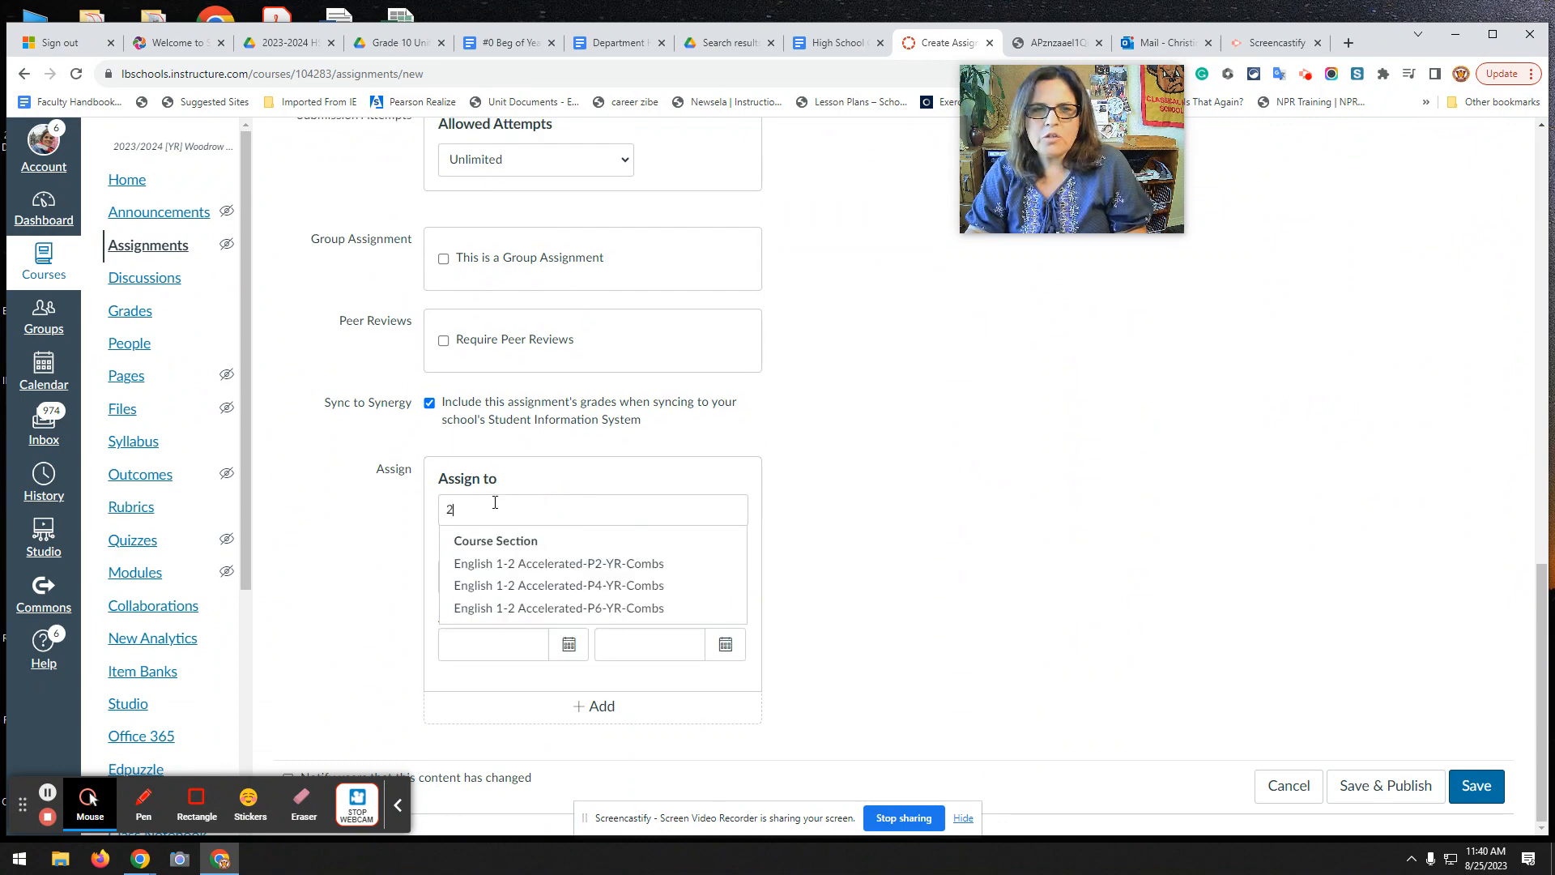
left_click(598, 570)
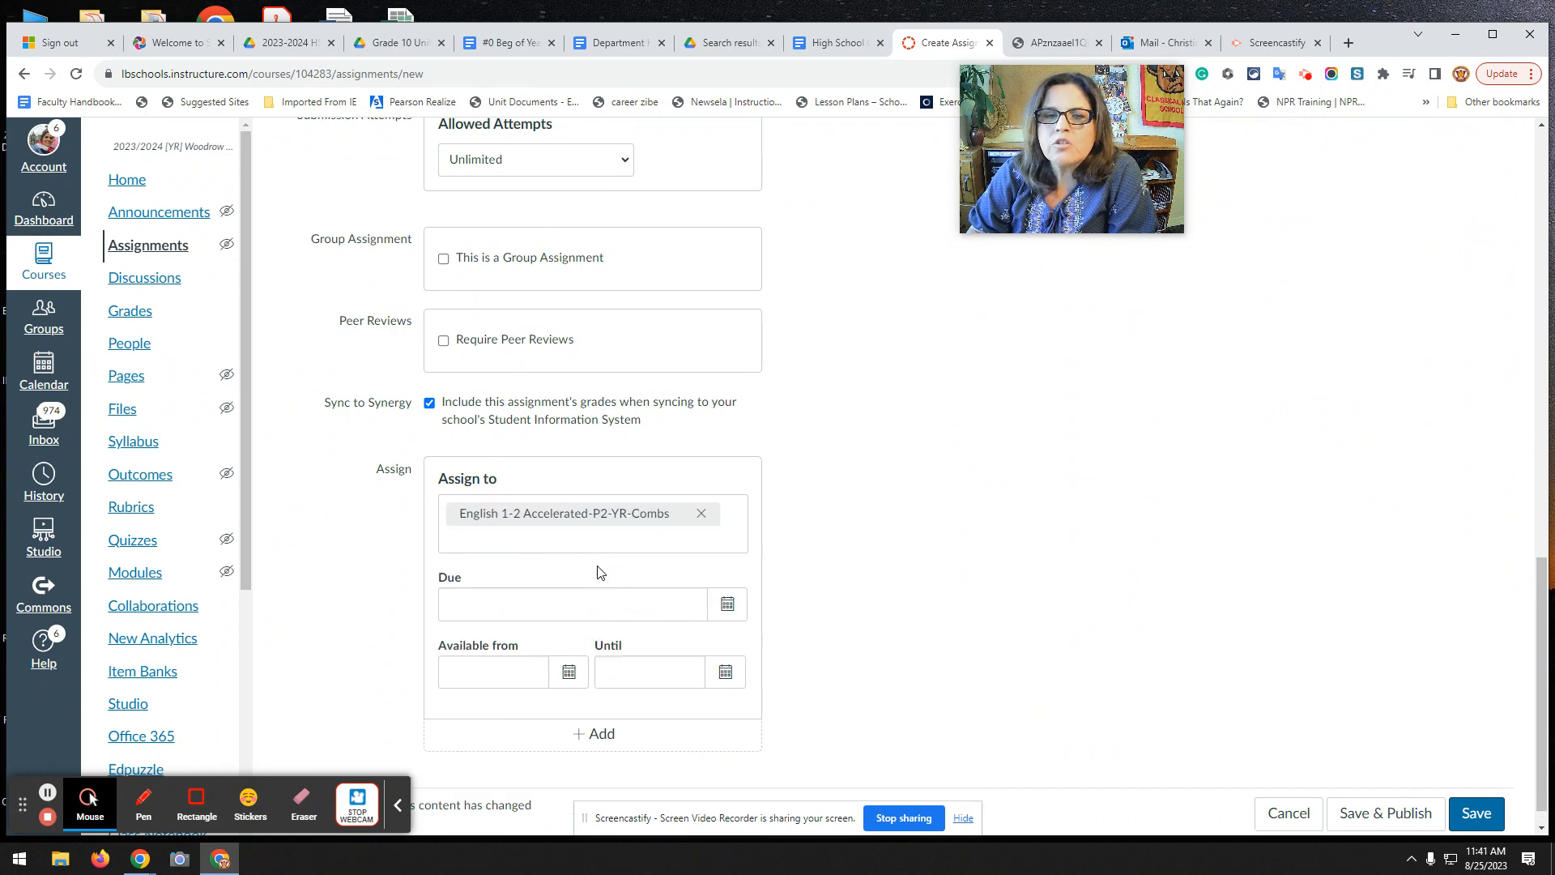
left_click(916, 501)
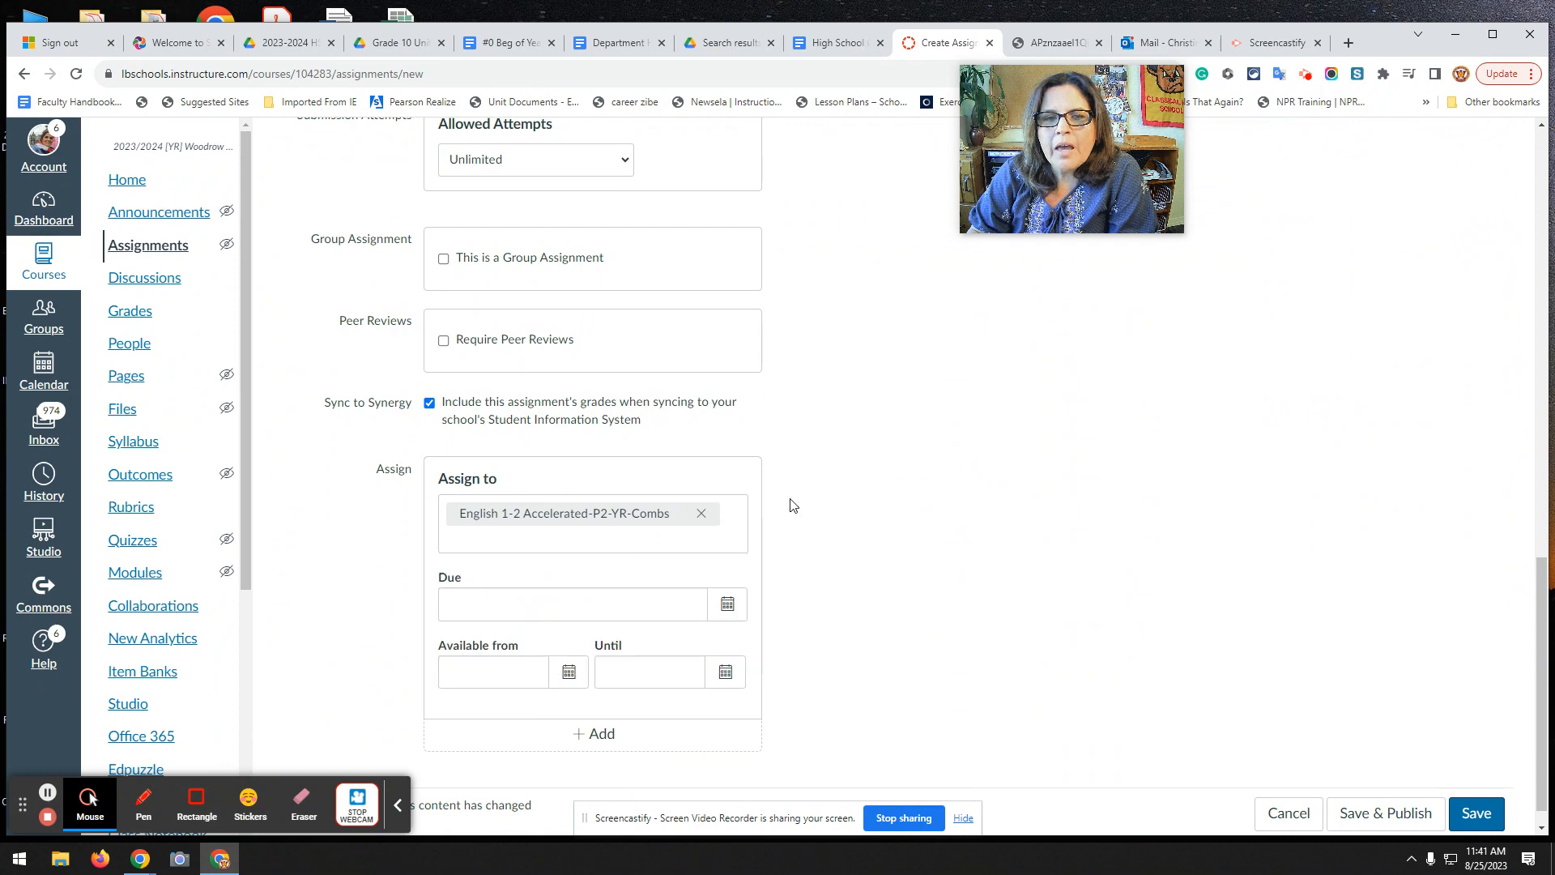
Set the P2 section's due date to Aug 31, 2023 at 10:10 AM.
left_click(727, 605)
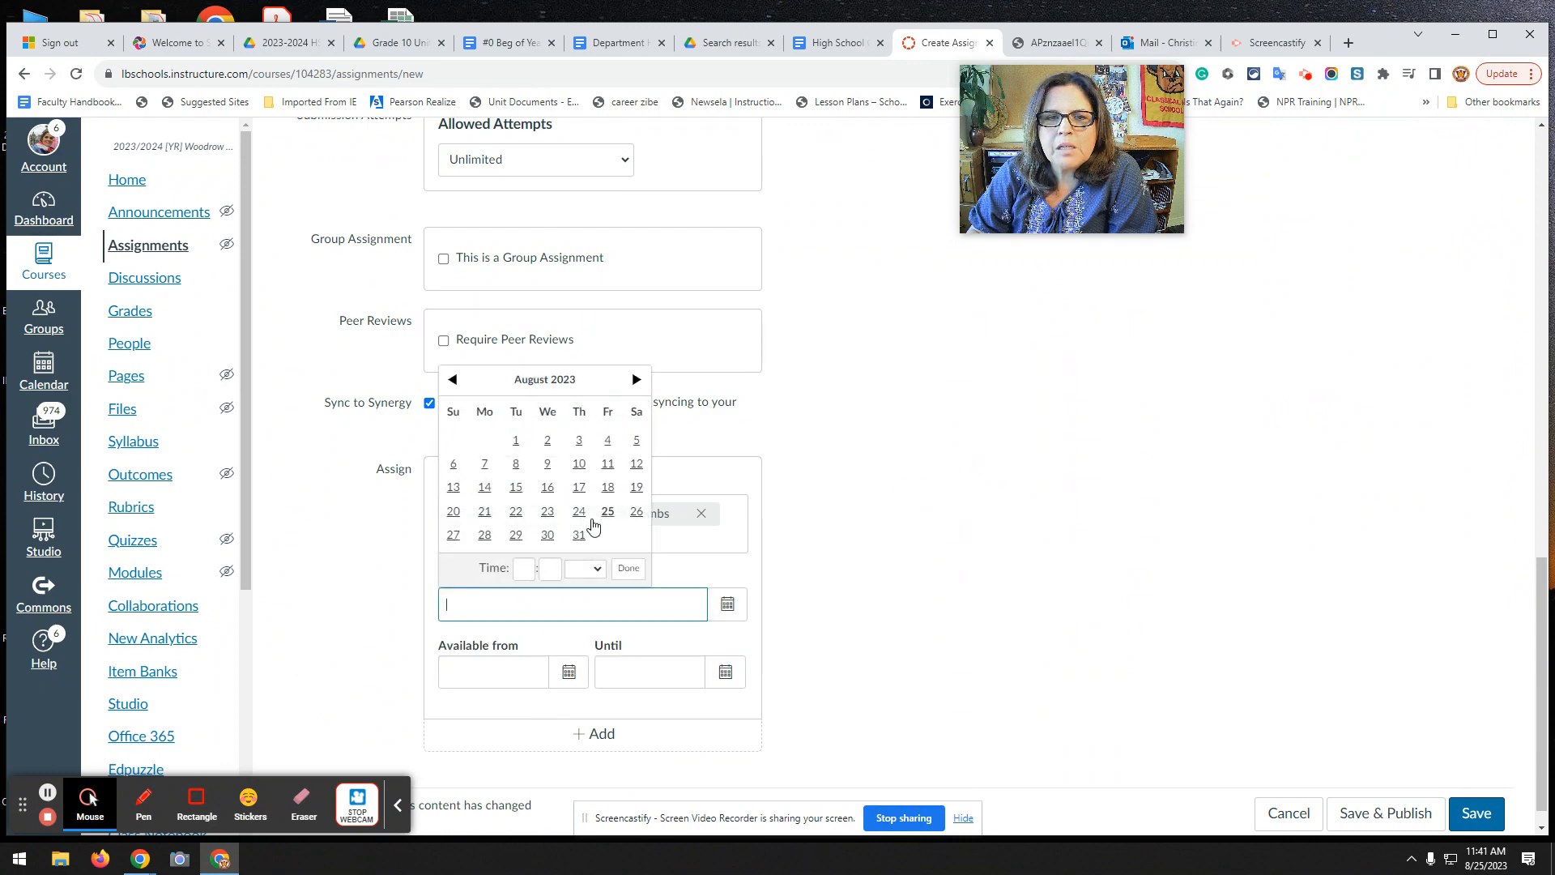
left_click(578, 537)
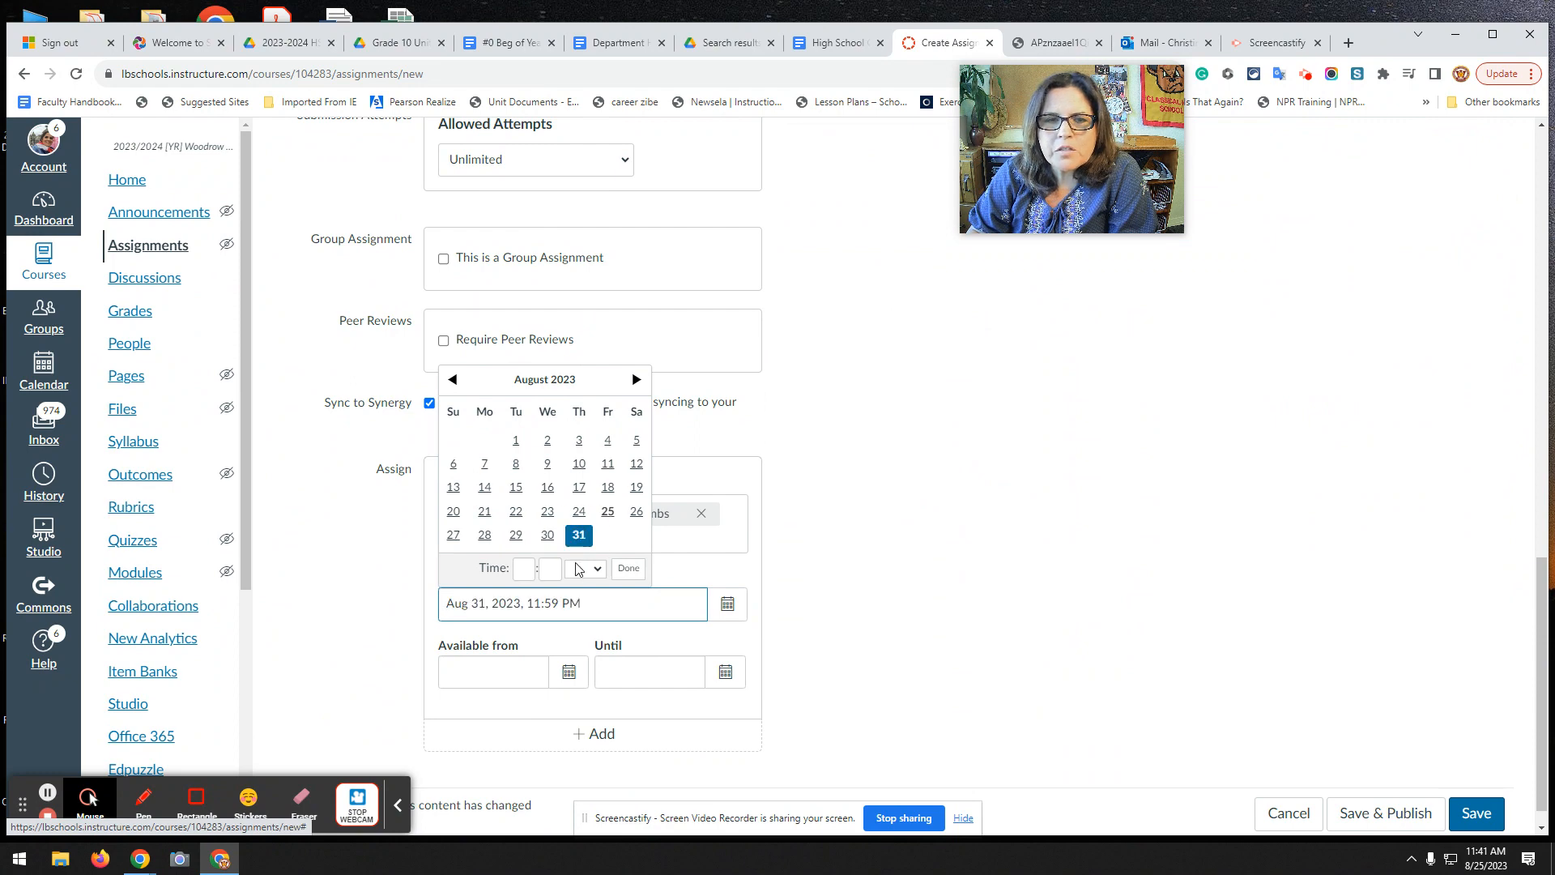
left_click(526, 569)
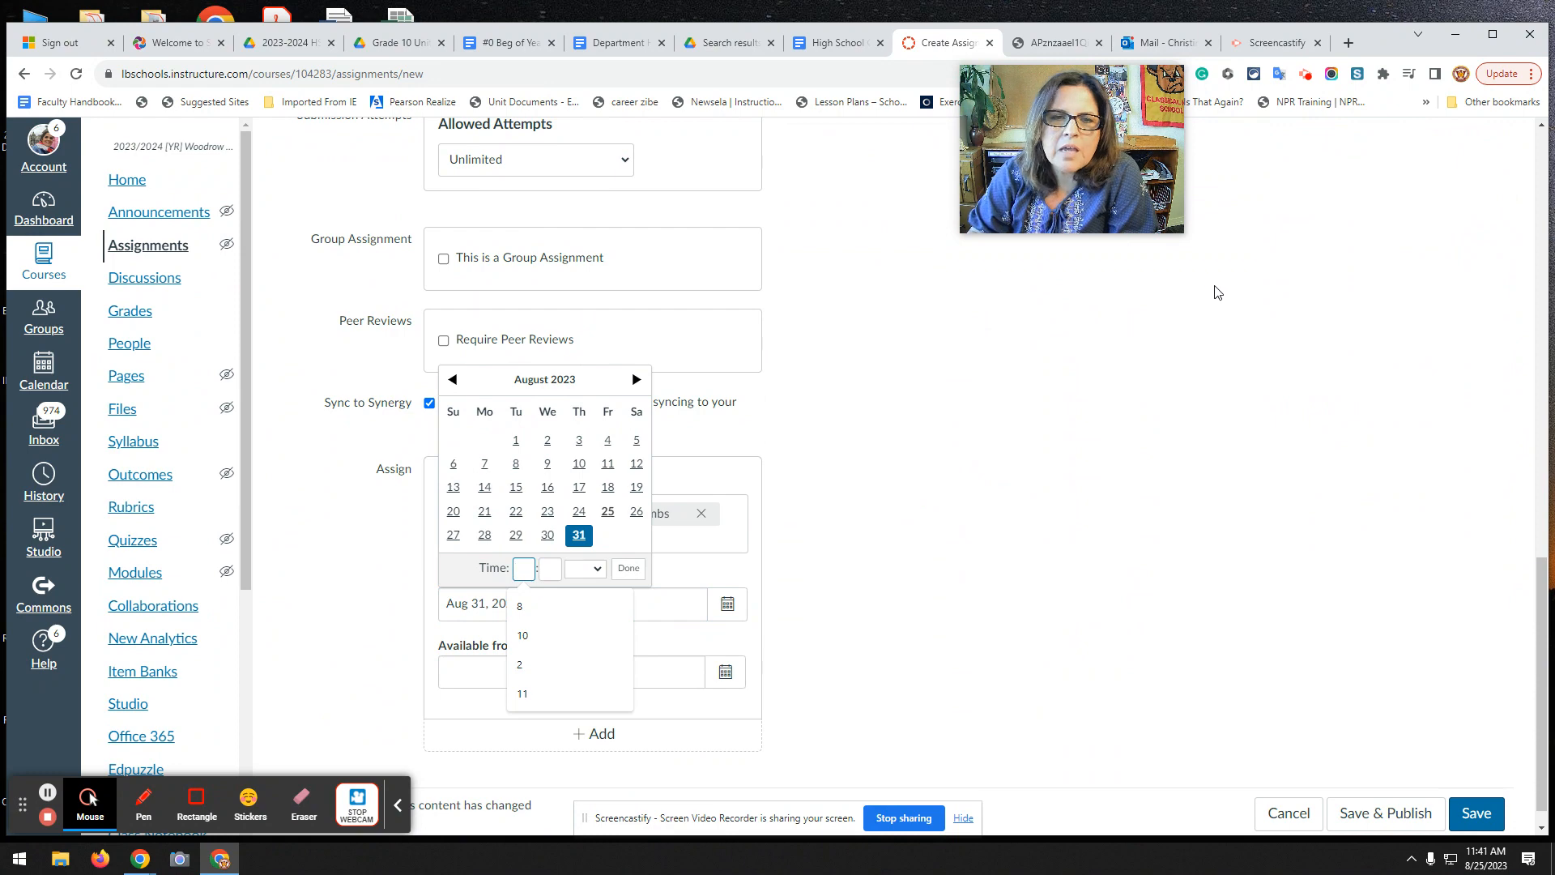
left_click(525, 567)
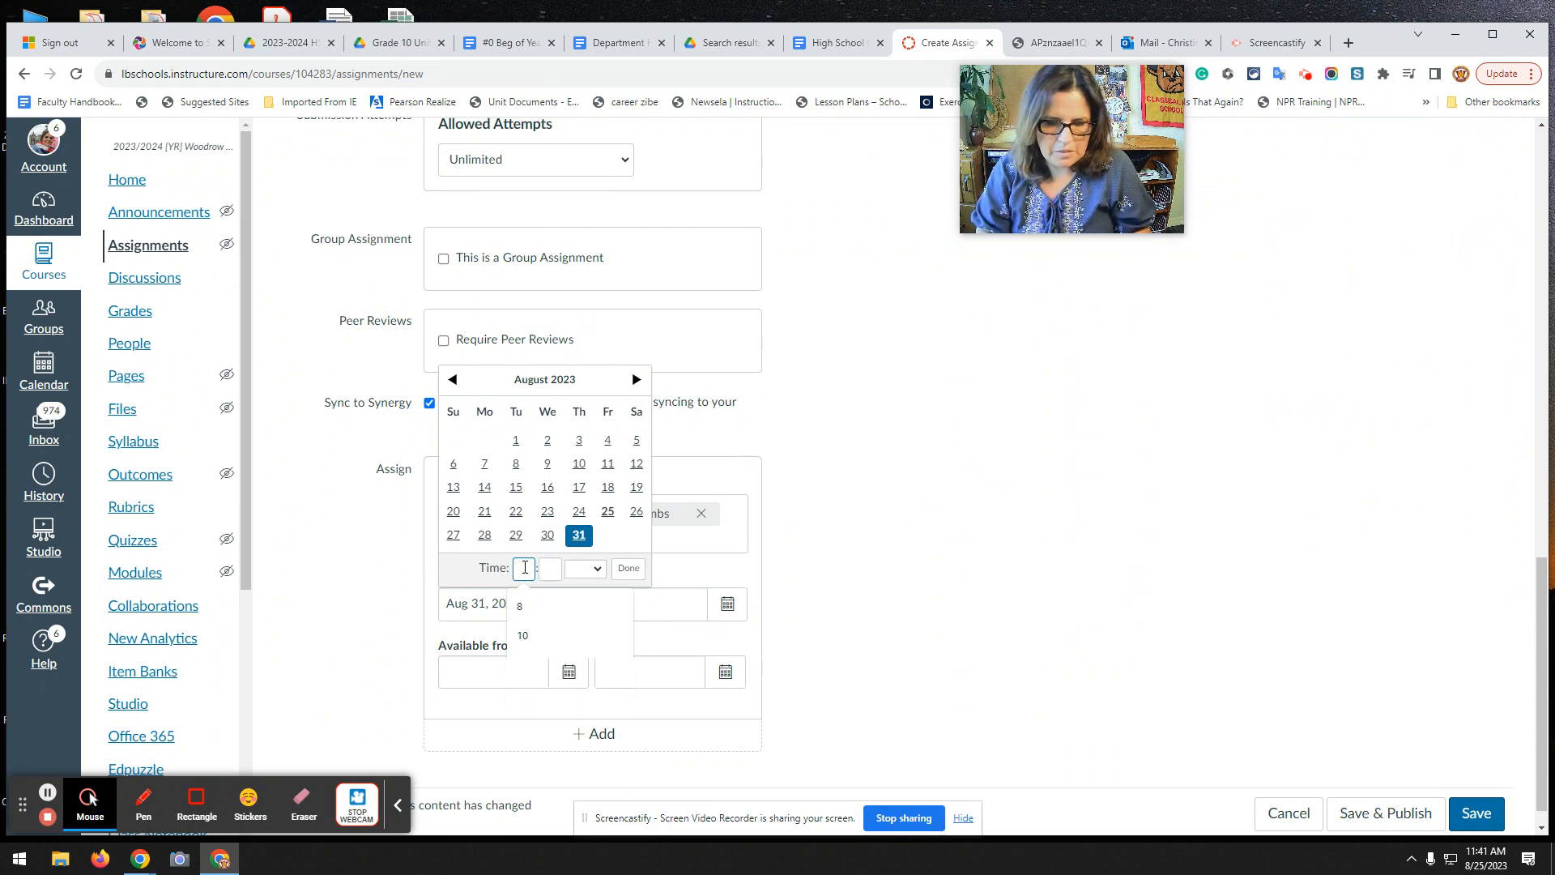
type("10")
left_click(549, 568)
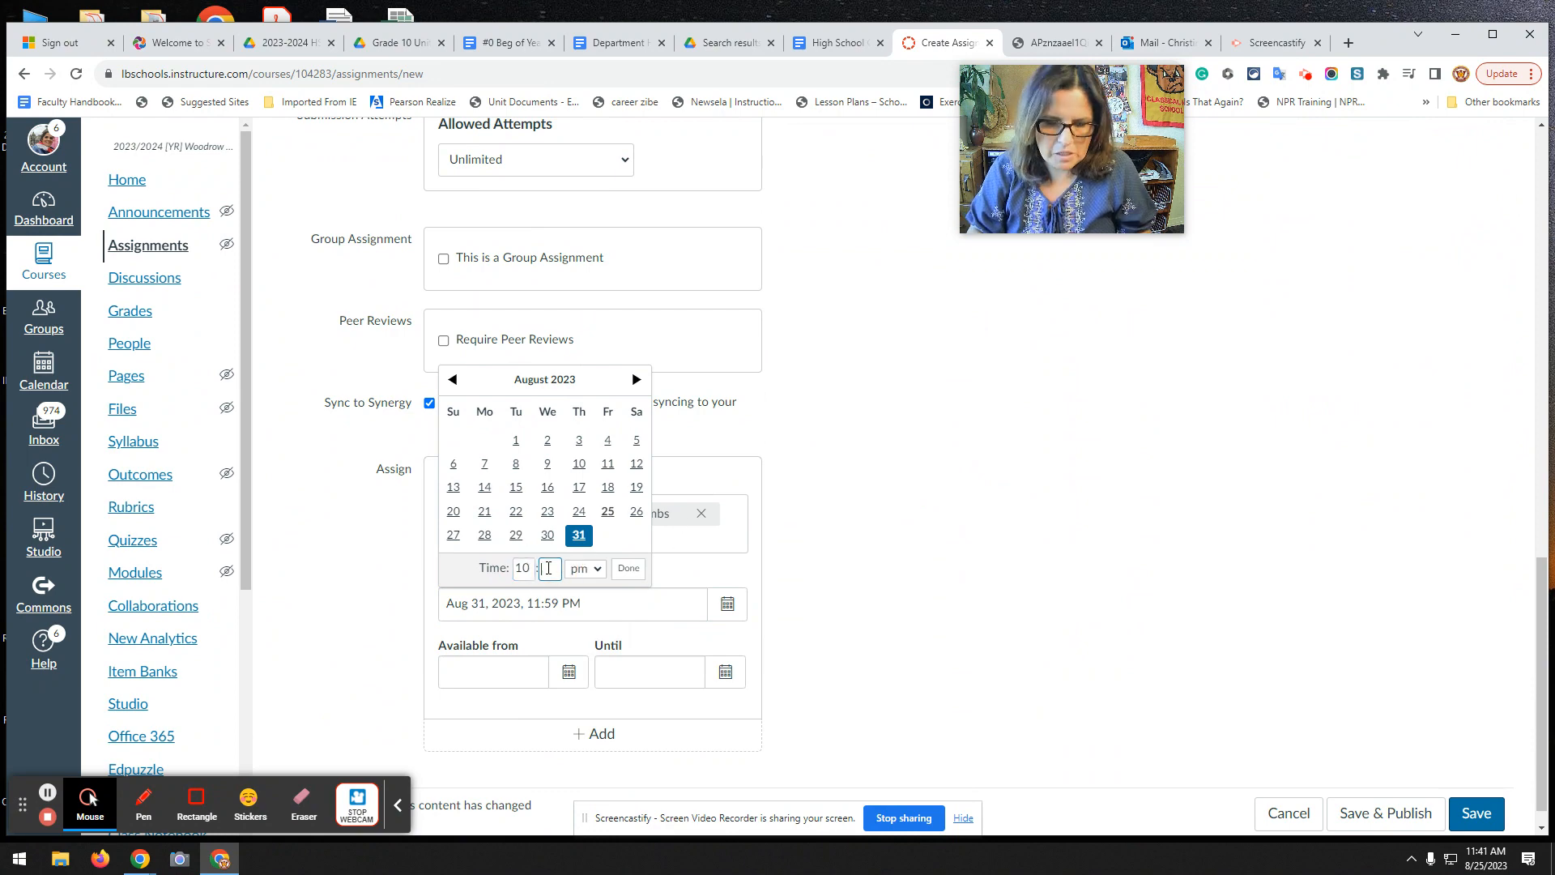
type("10")
left_click(585, 567)
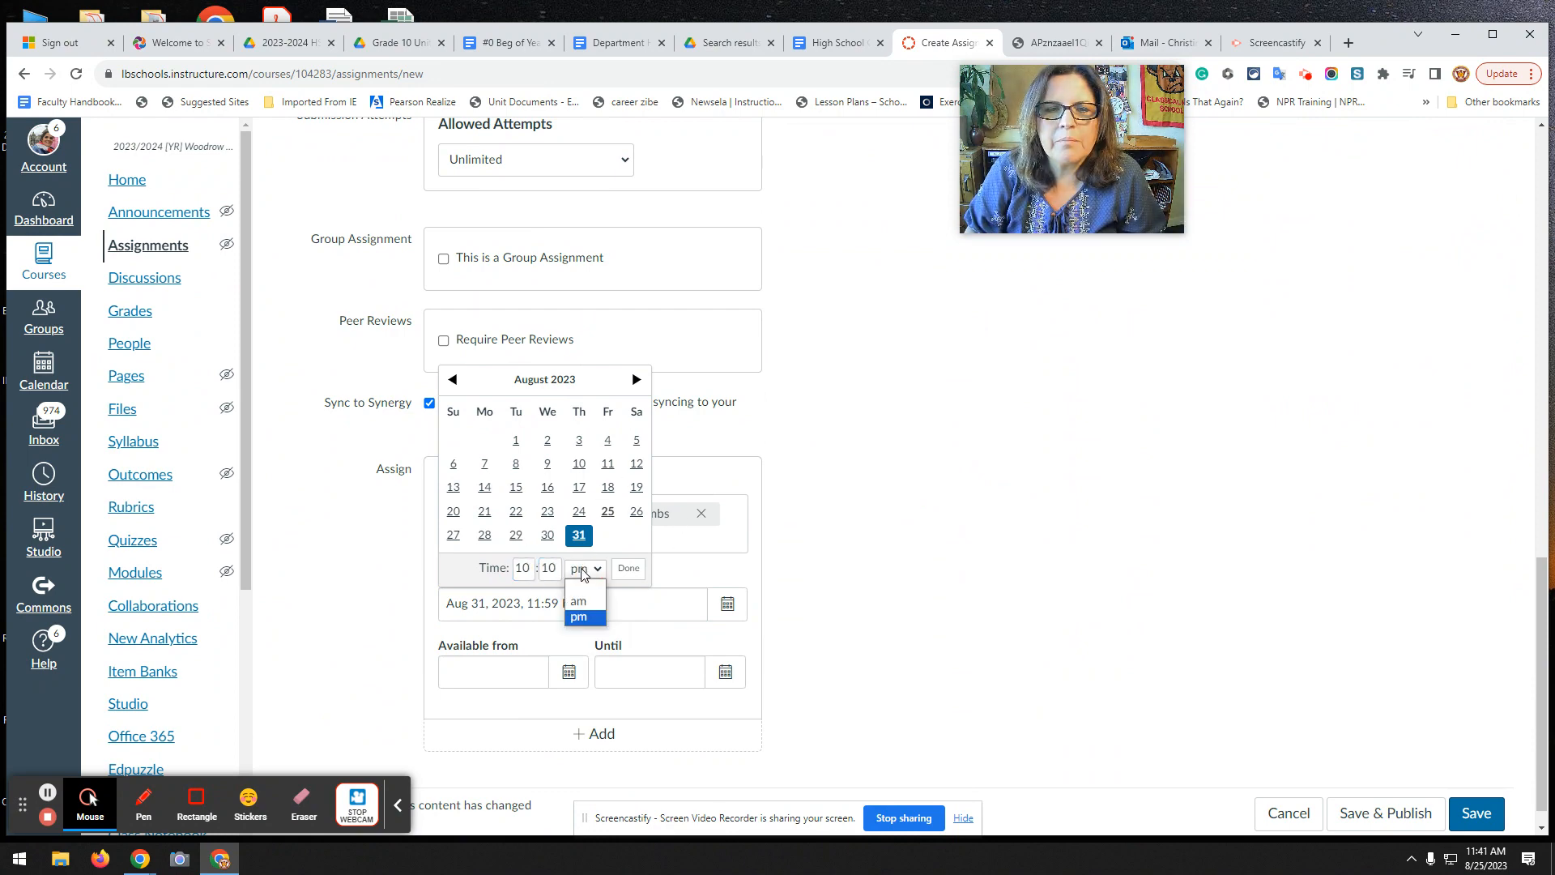
left_click(570, 601)
left_click(631, 570)
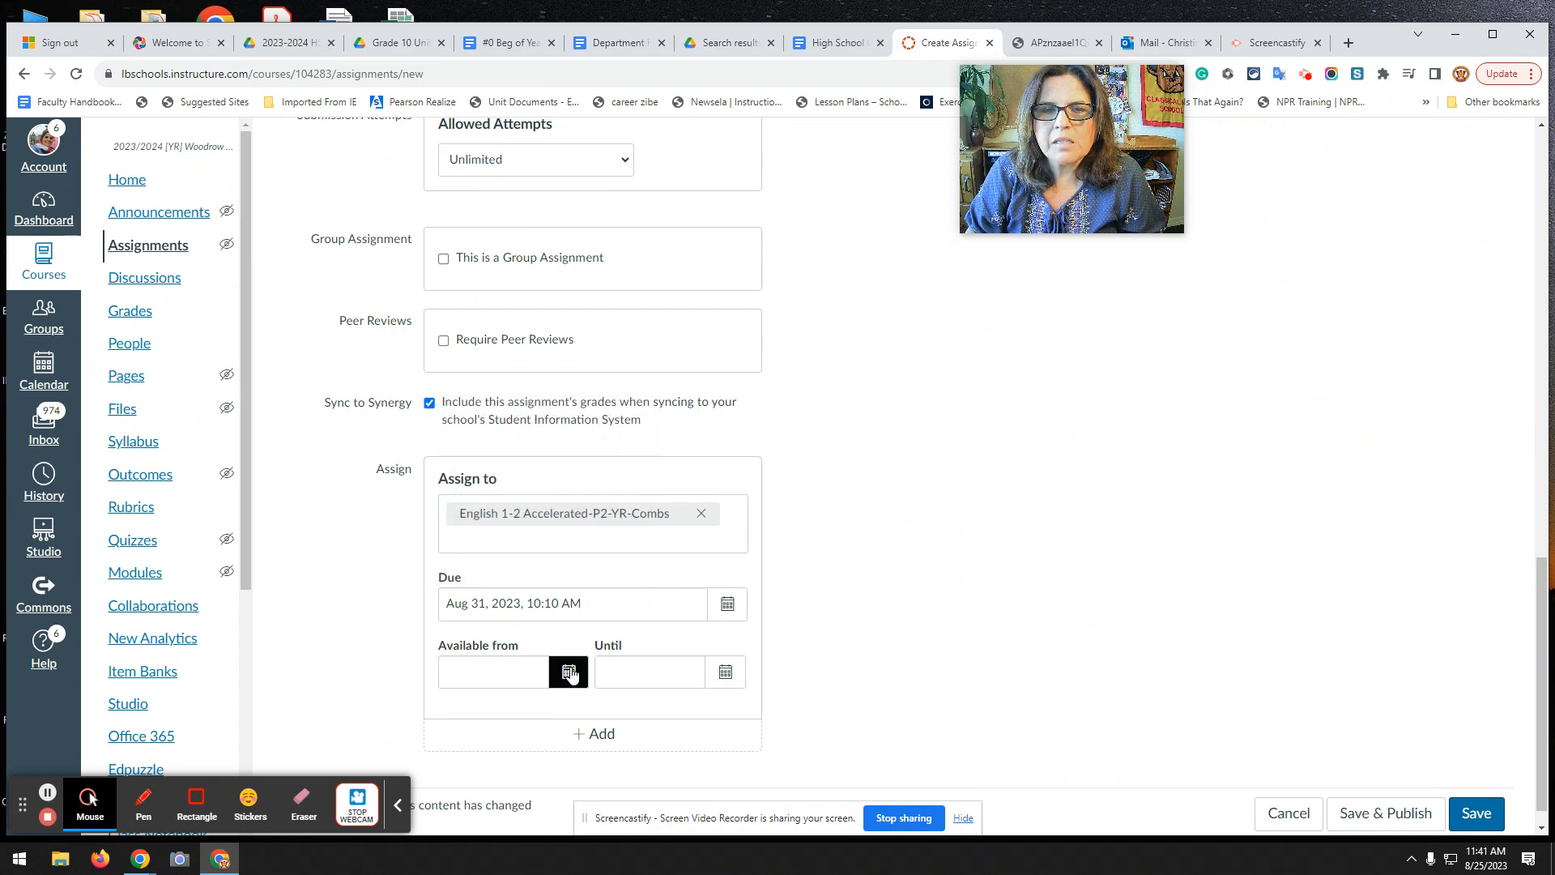
Set the Available from date to Aug 31, 2023 at 8:45 AM.
left_click(569, 671)
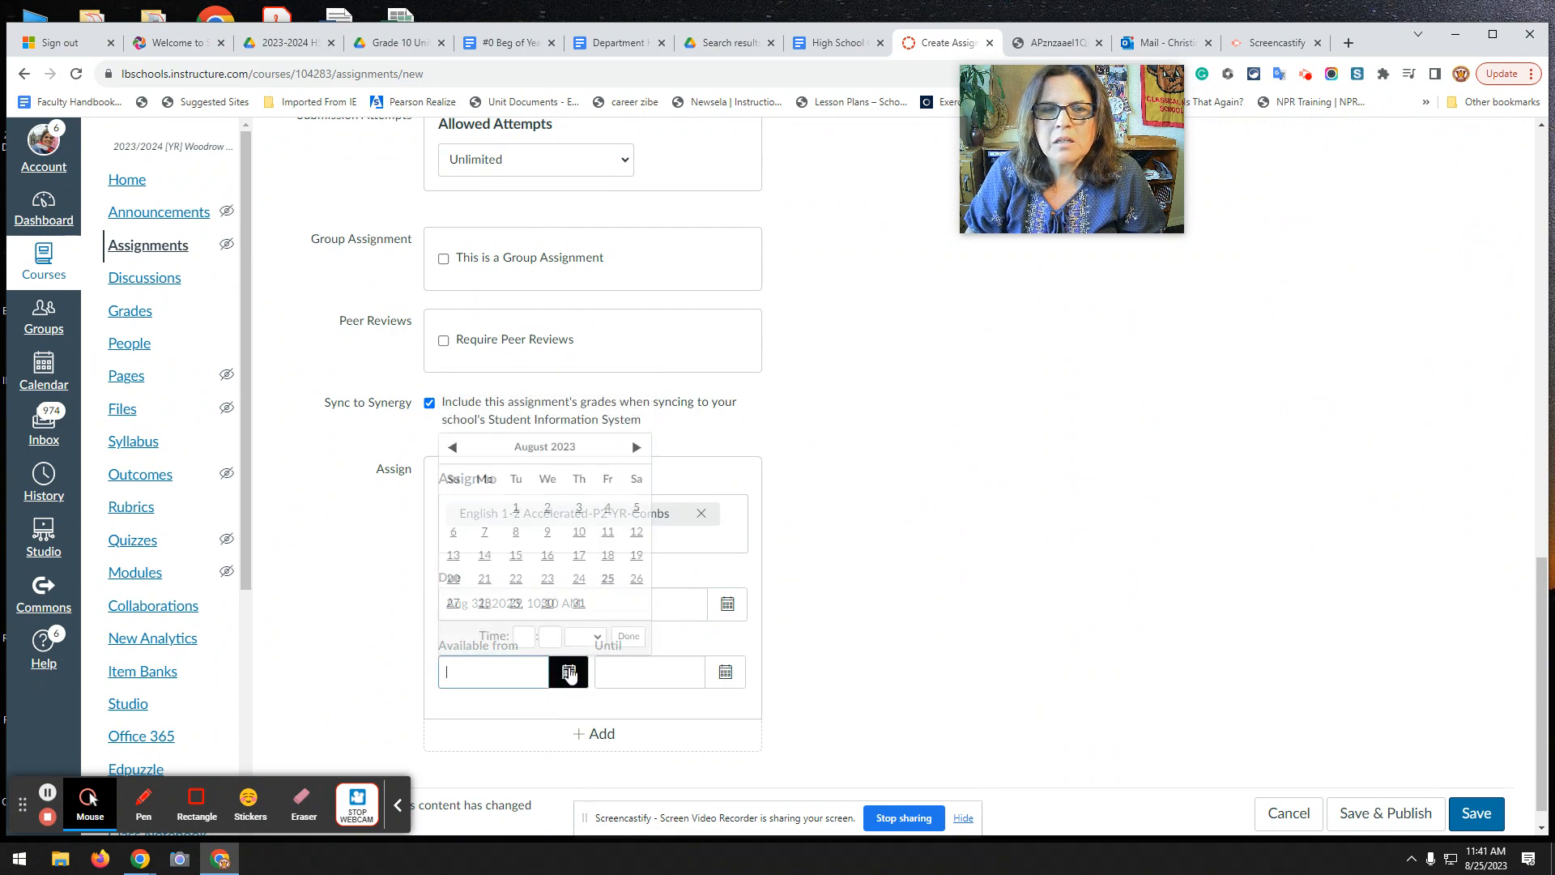
left_click(579, 603)
left_click(526, 629)
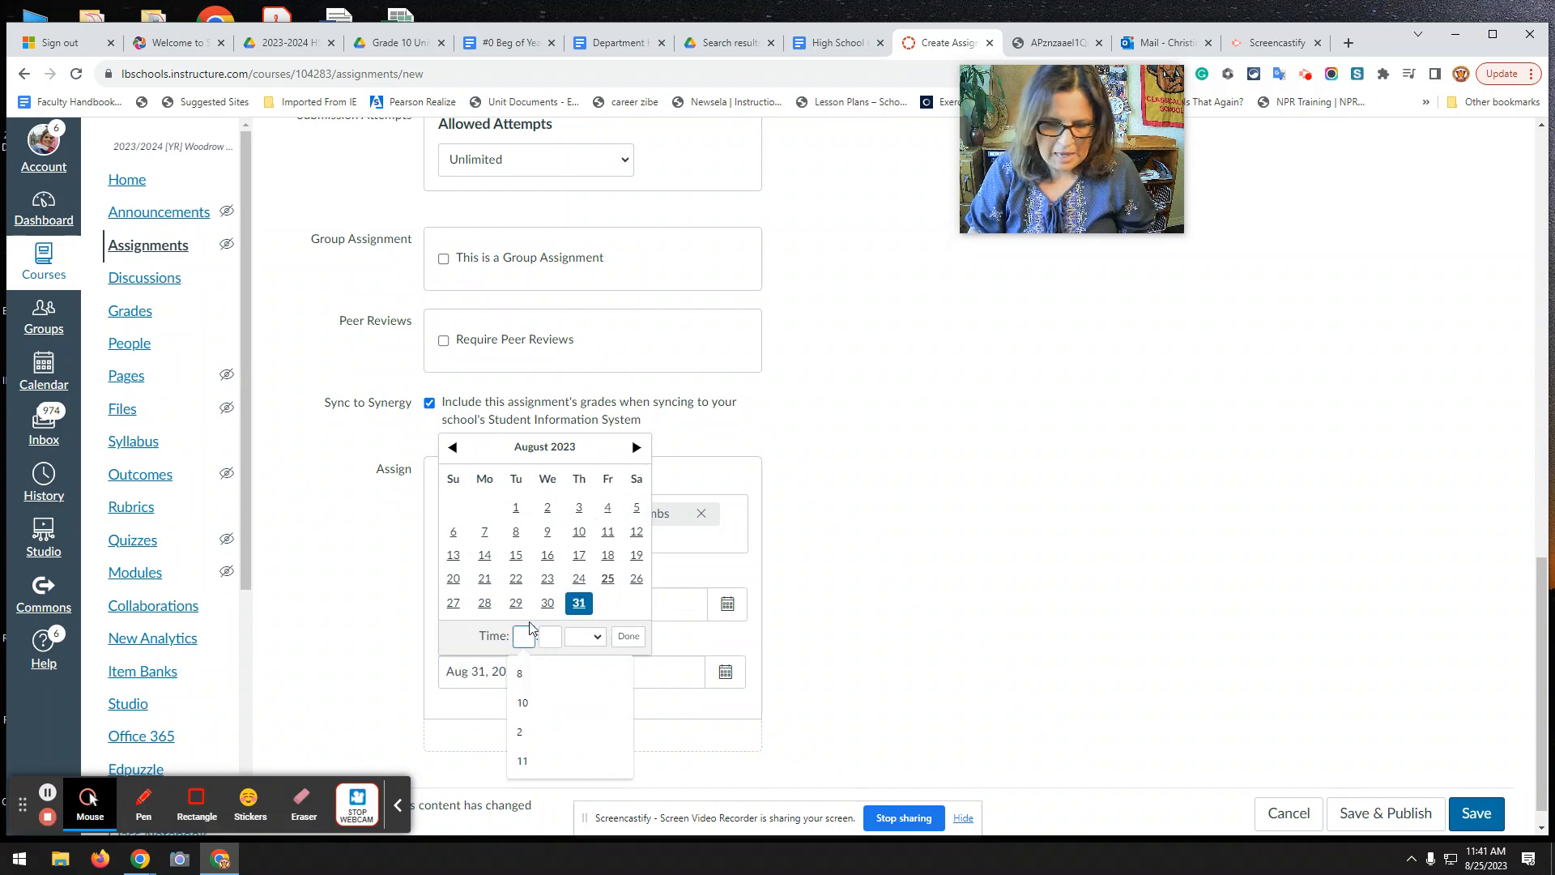
type("8")
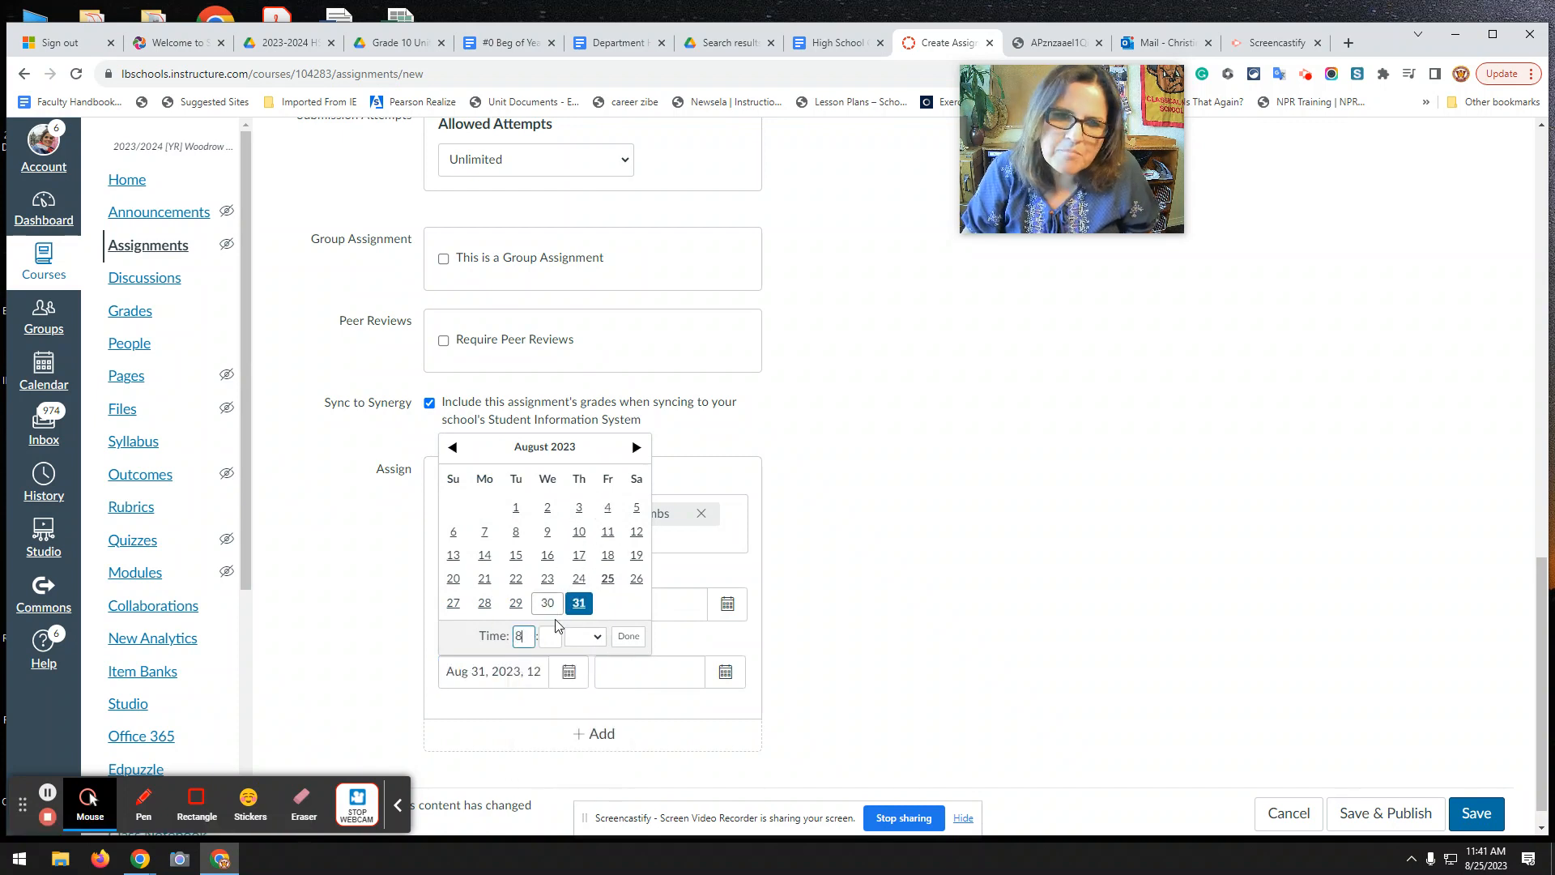
left_click(551, 638)
type("45")
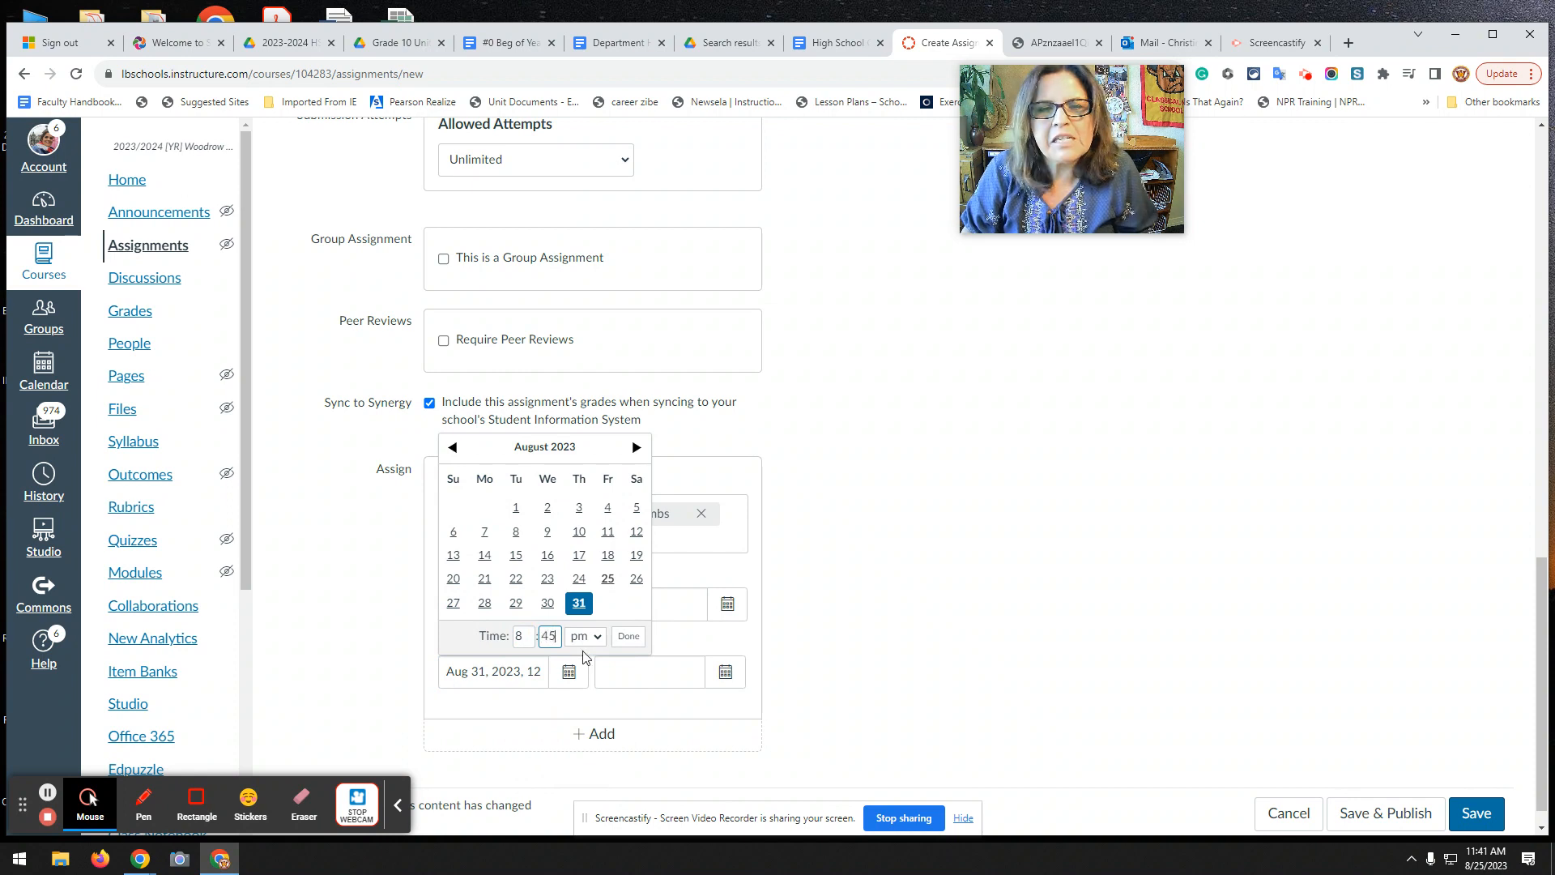
left_click(597, 638)
left_click(577, 671)
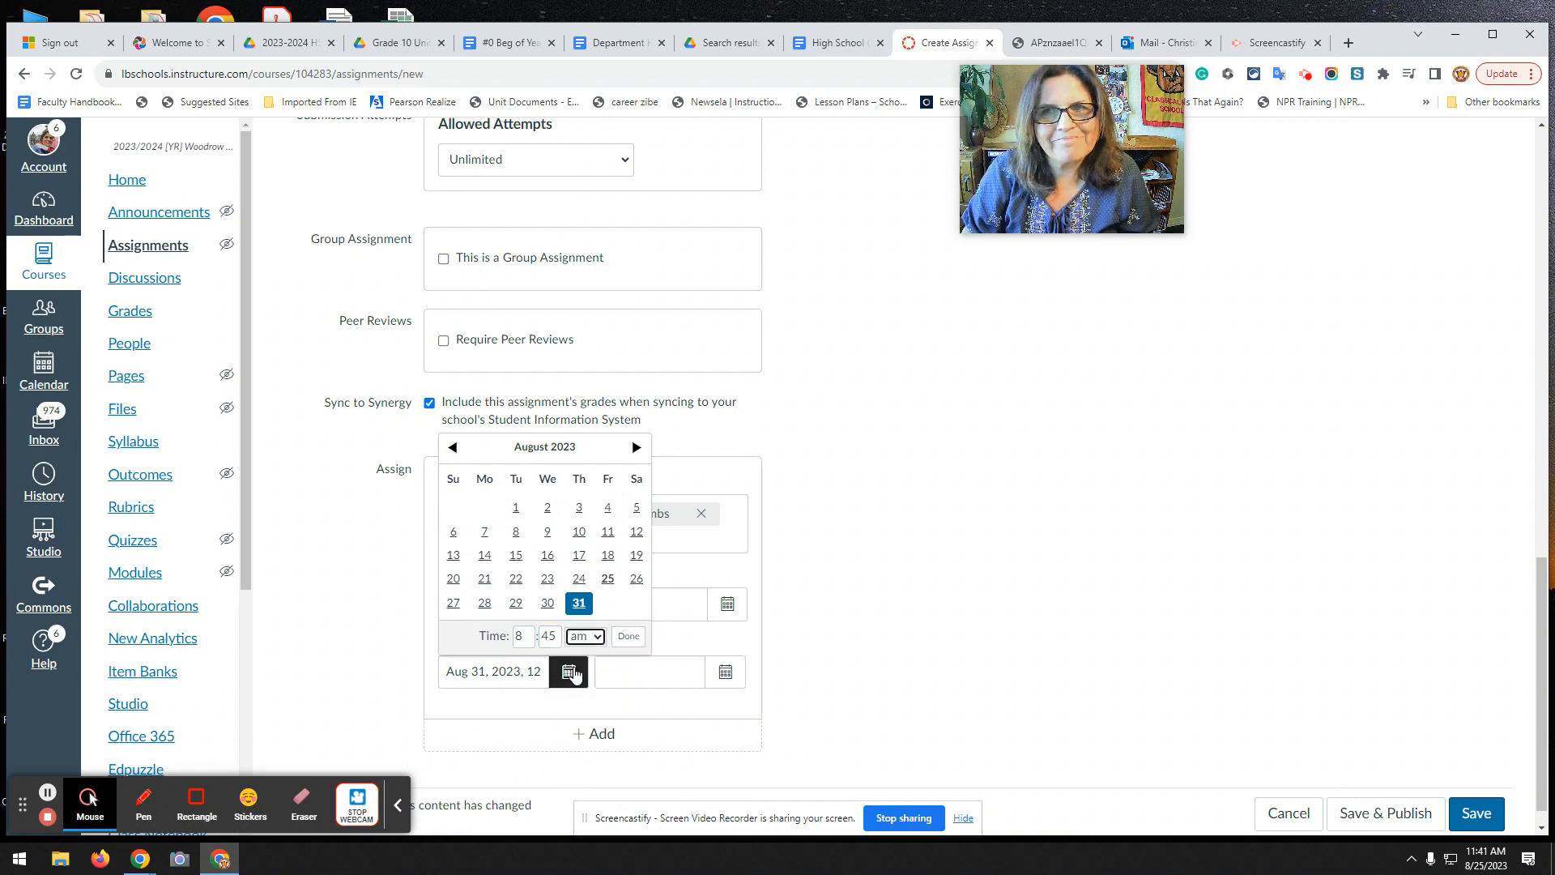
left_click(621, 637)
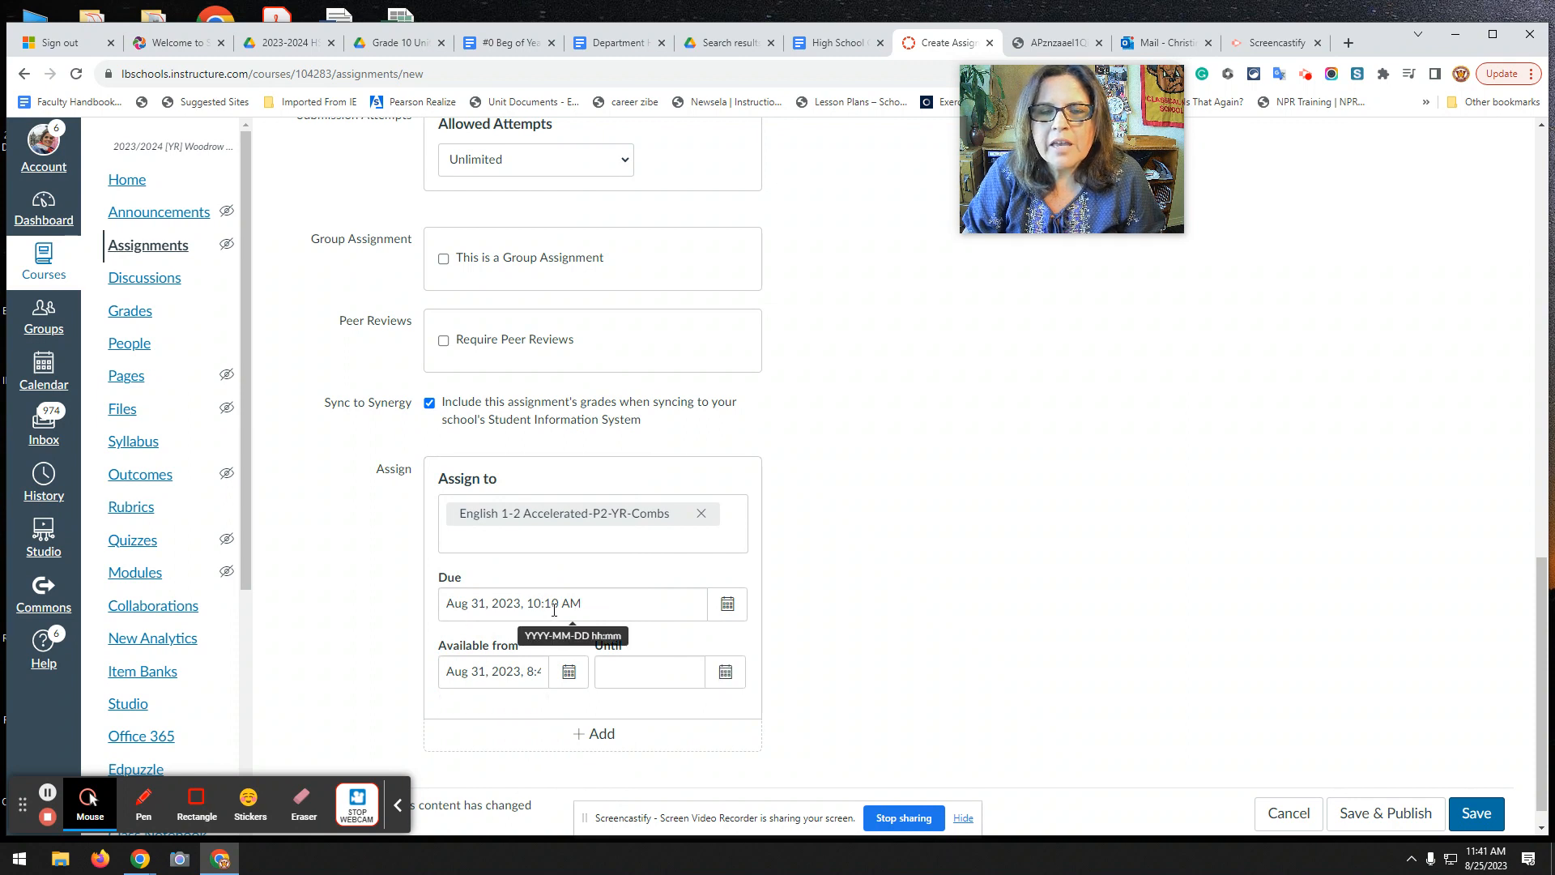
Set the Until date to Aug 31, 2023 at 11:59 PM.
left_click(716, 674)
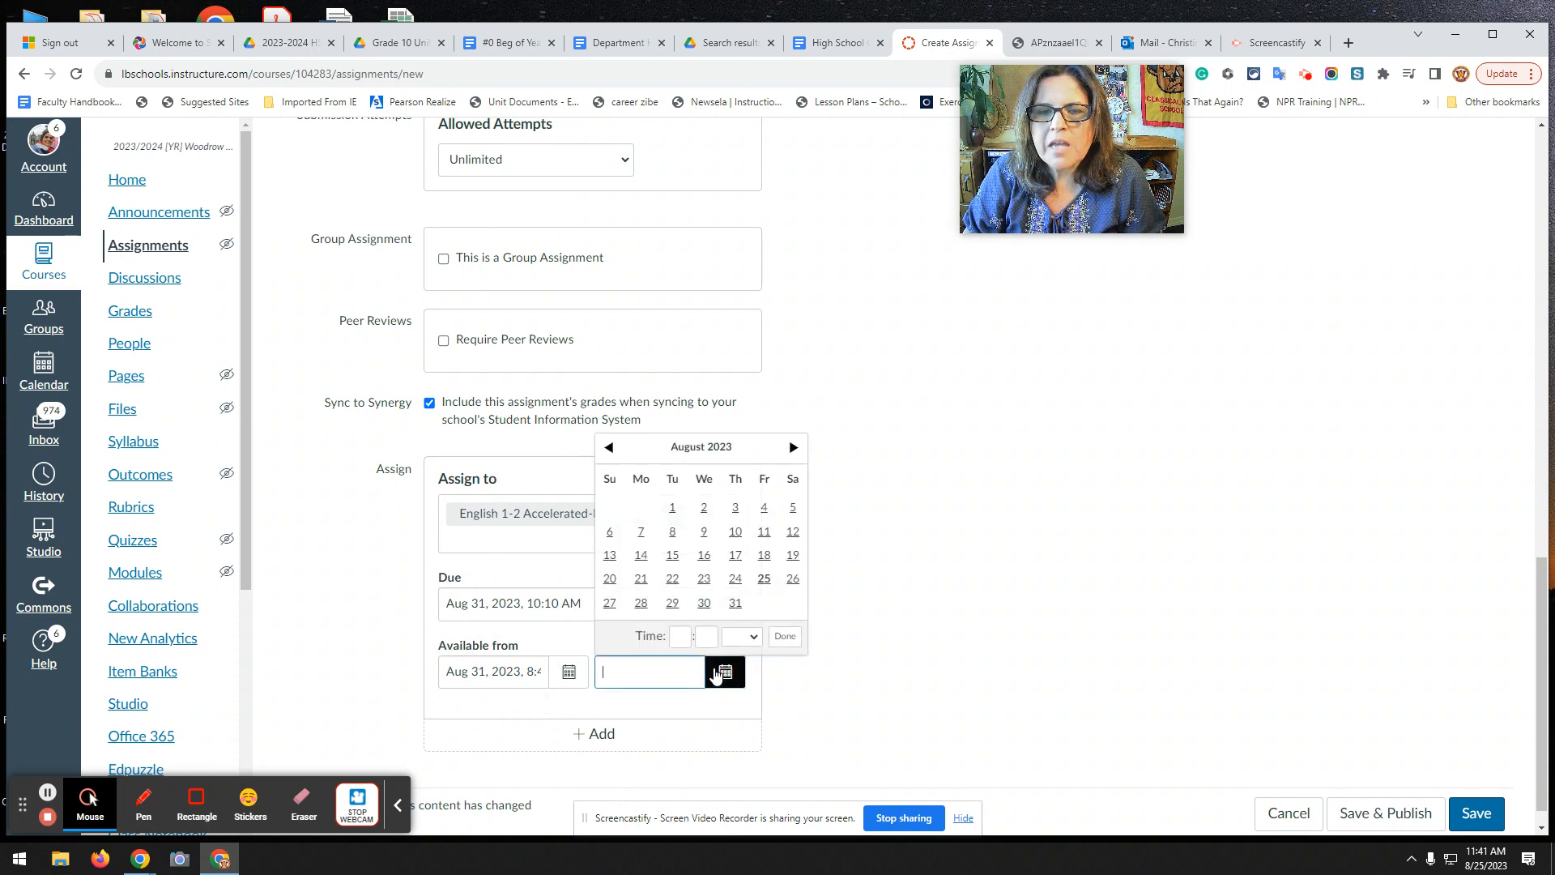
left_click(735, 607)
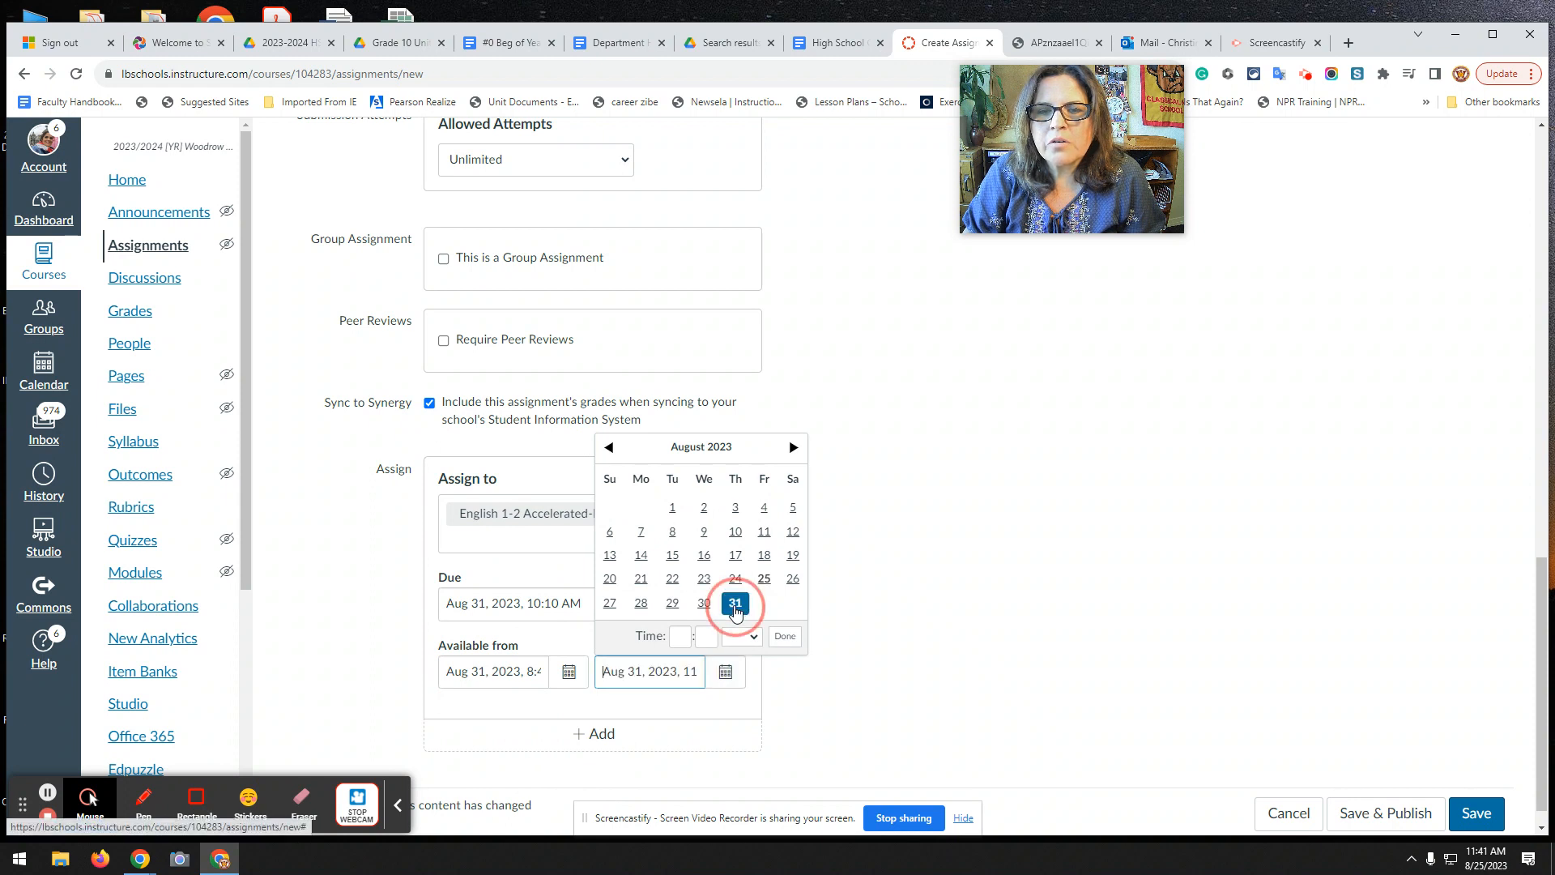
left_click(680, 637)
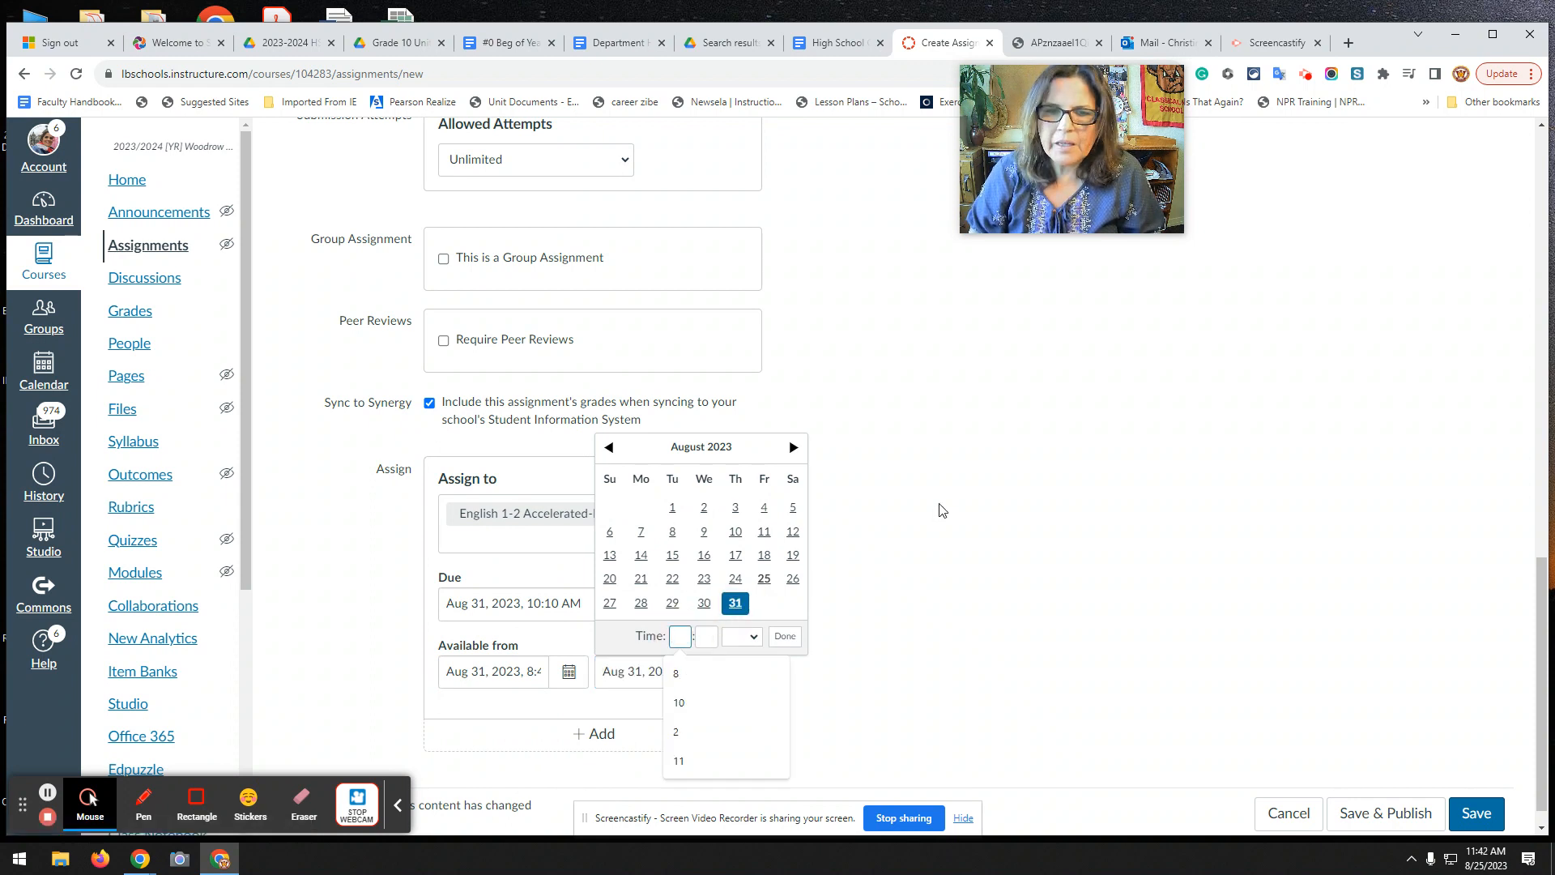
type("1")
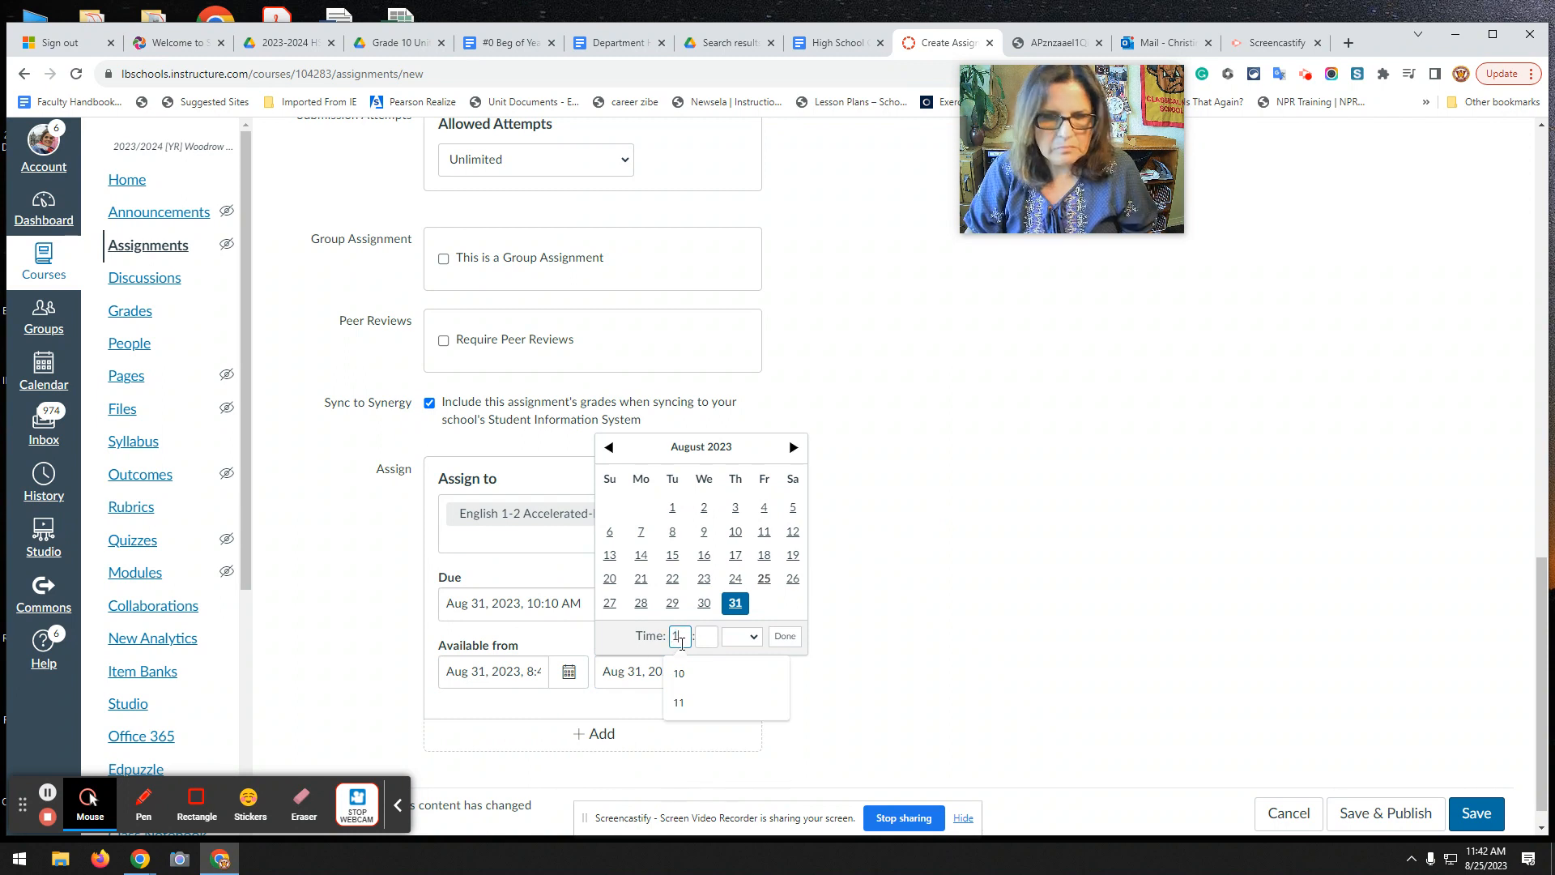
type("1")
left_click(709, 637)
type("59")
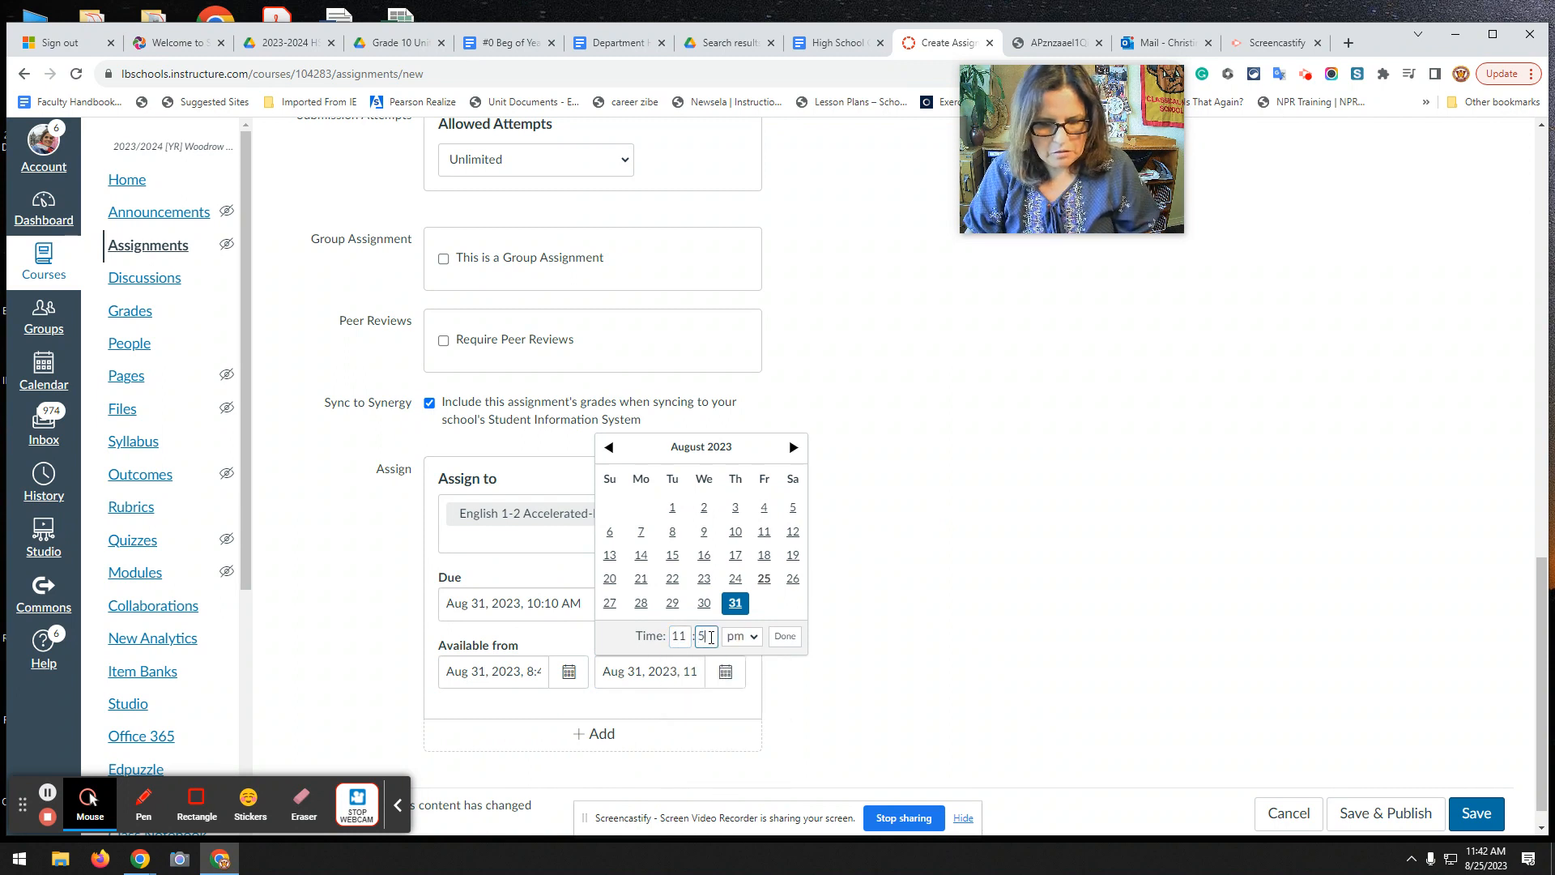
left_click(786, 638)
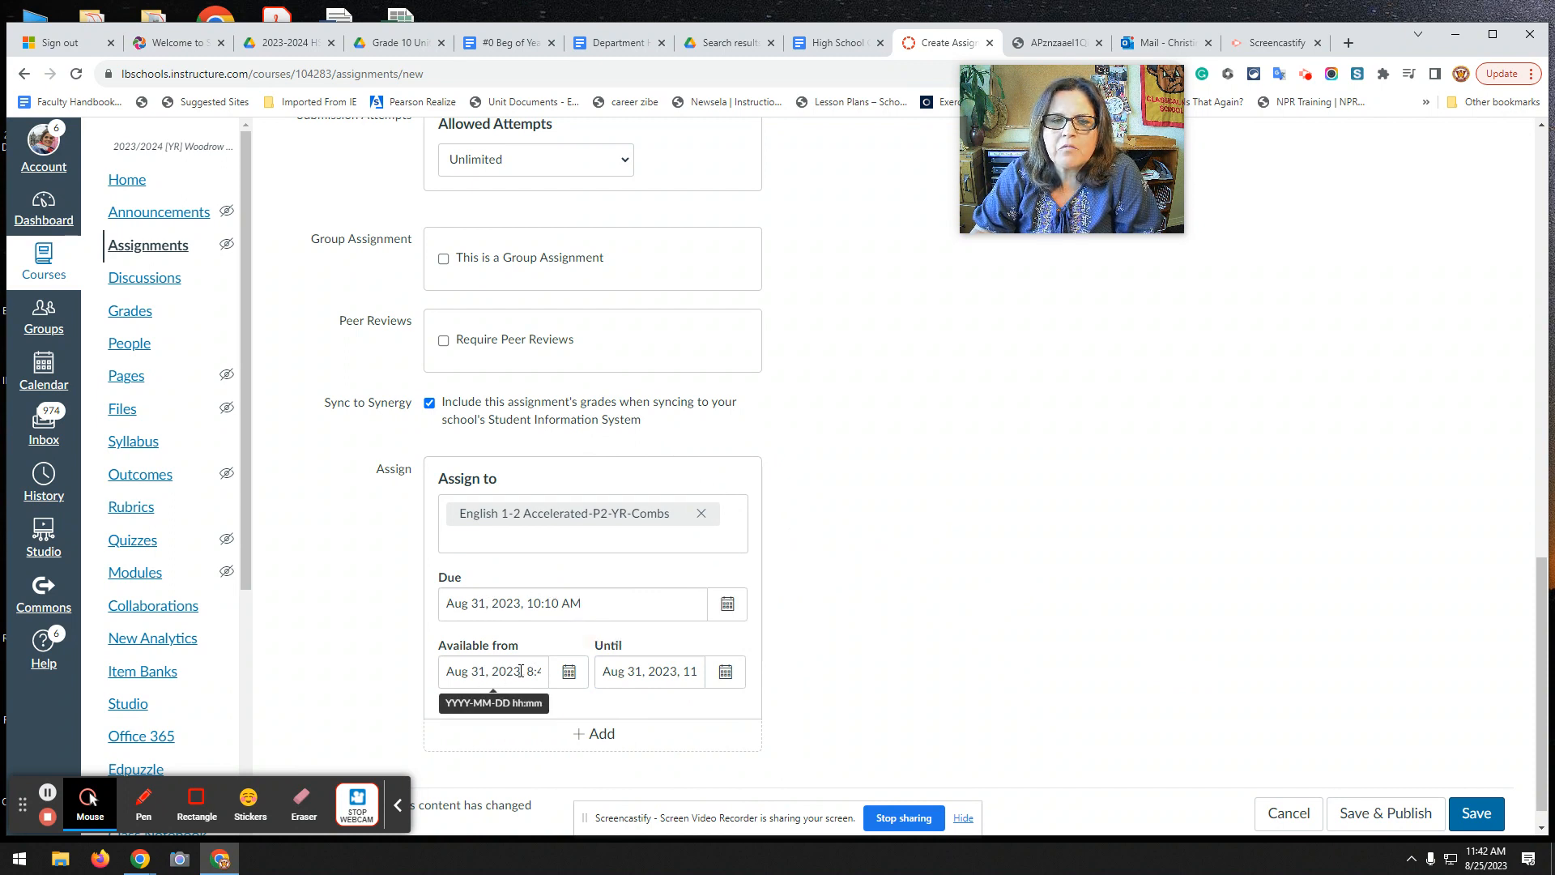
Add a second assign-to block targeting the English 1-2 Accelerated-P4-YR-Combs section.
scroll(921, 658, "down", 1)
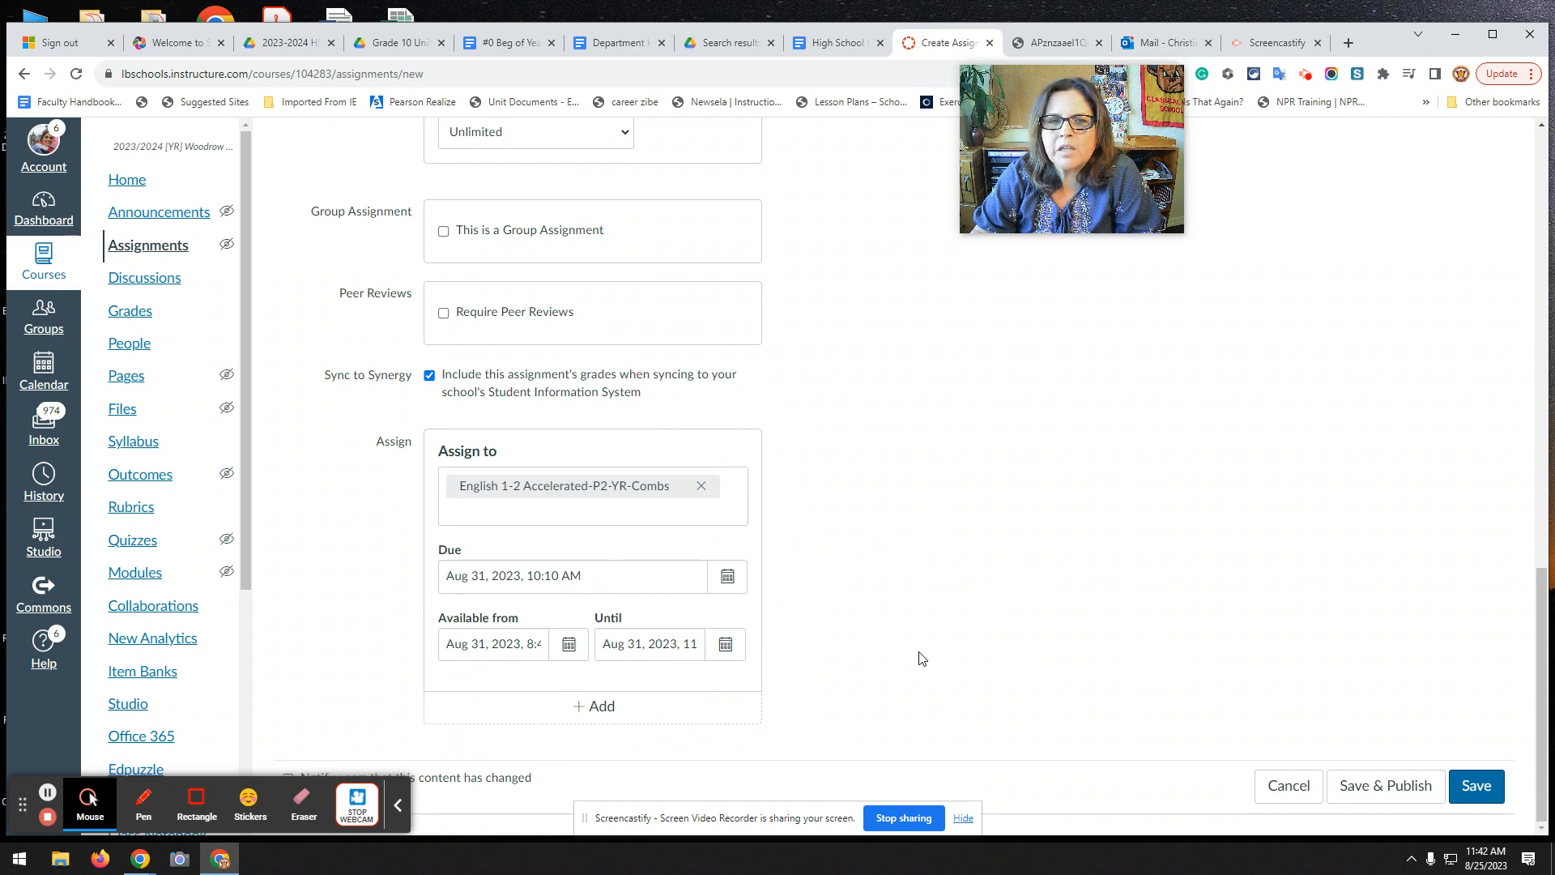
left_click(601, 719)
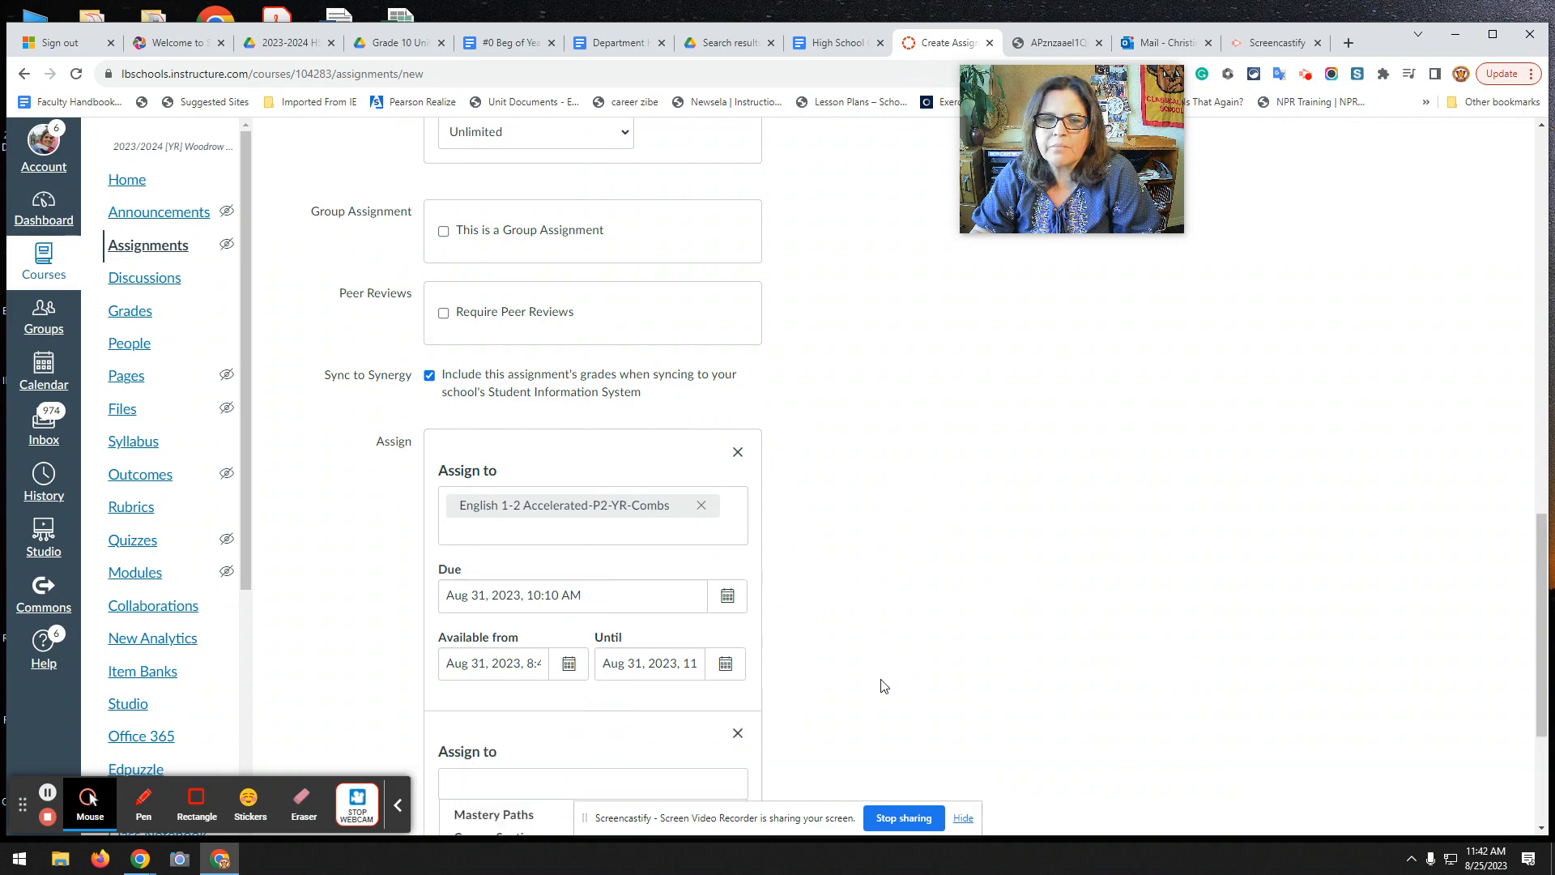
scroll(878, 684, "down", 3)
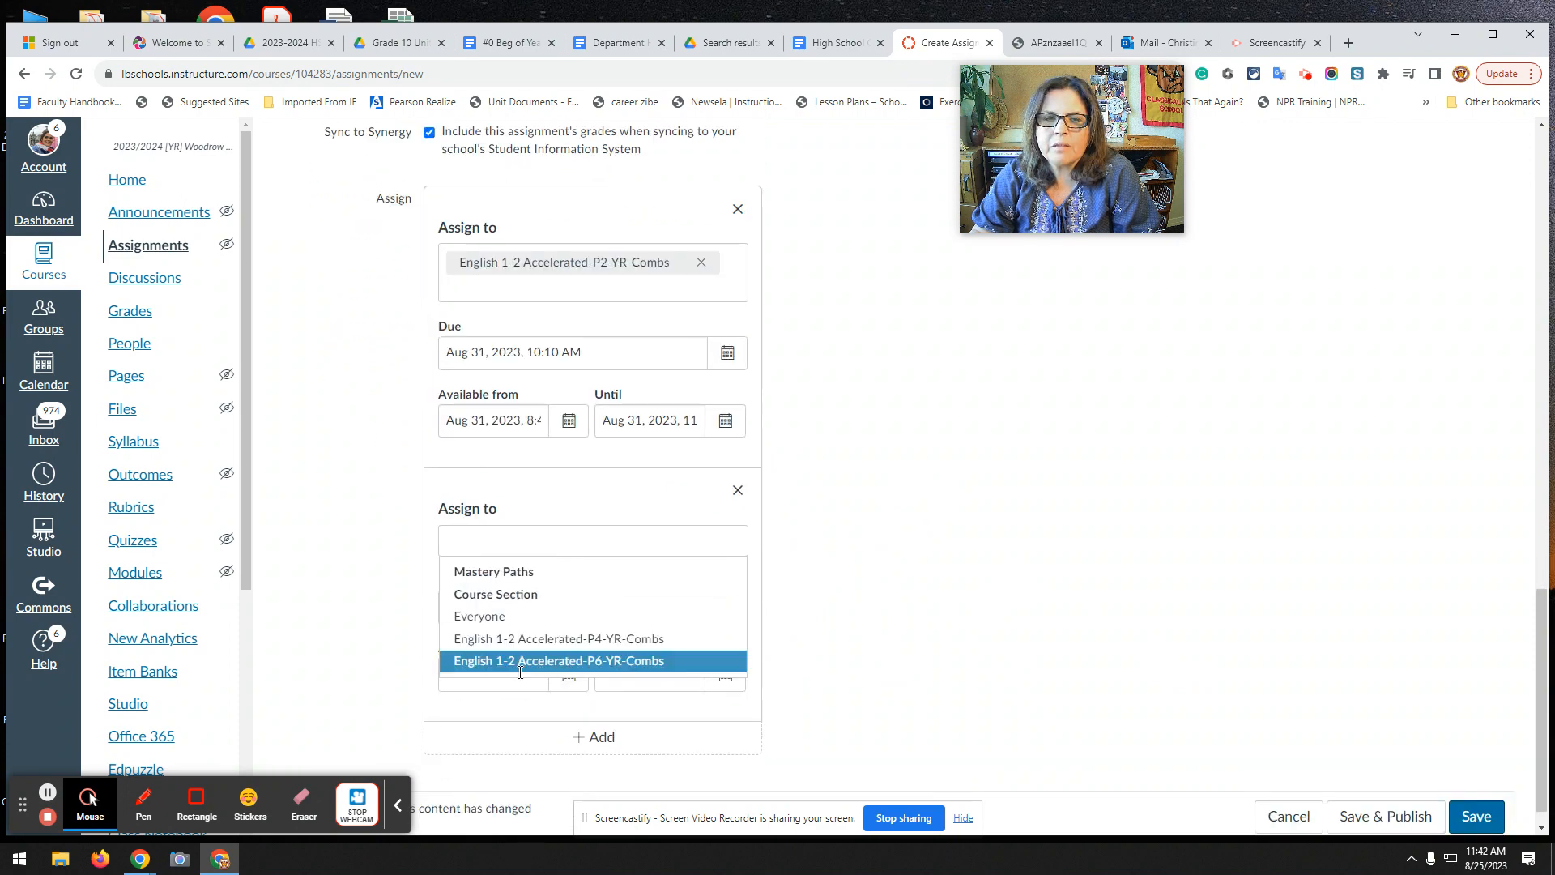
left_click(470, 523)
type("4")
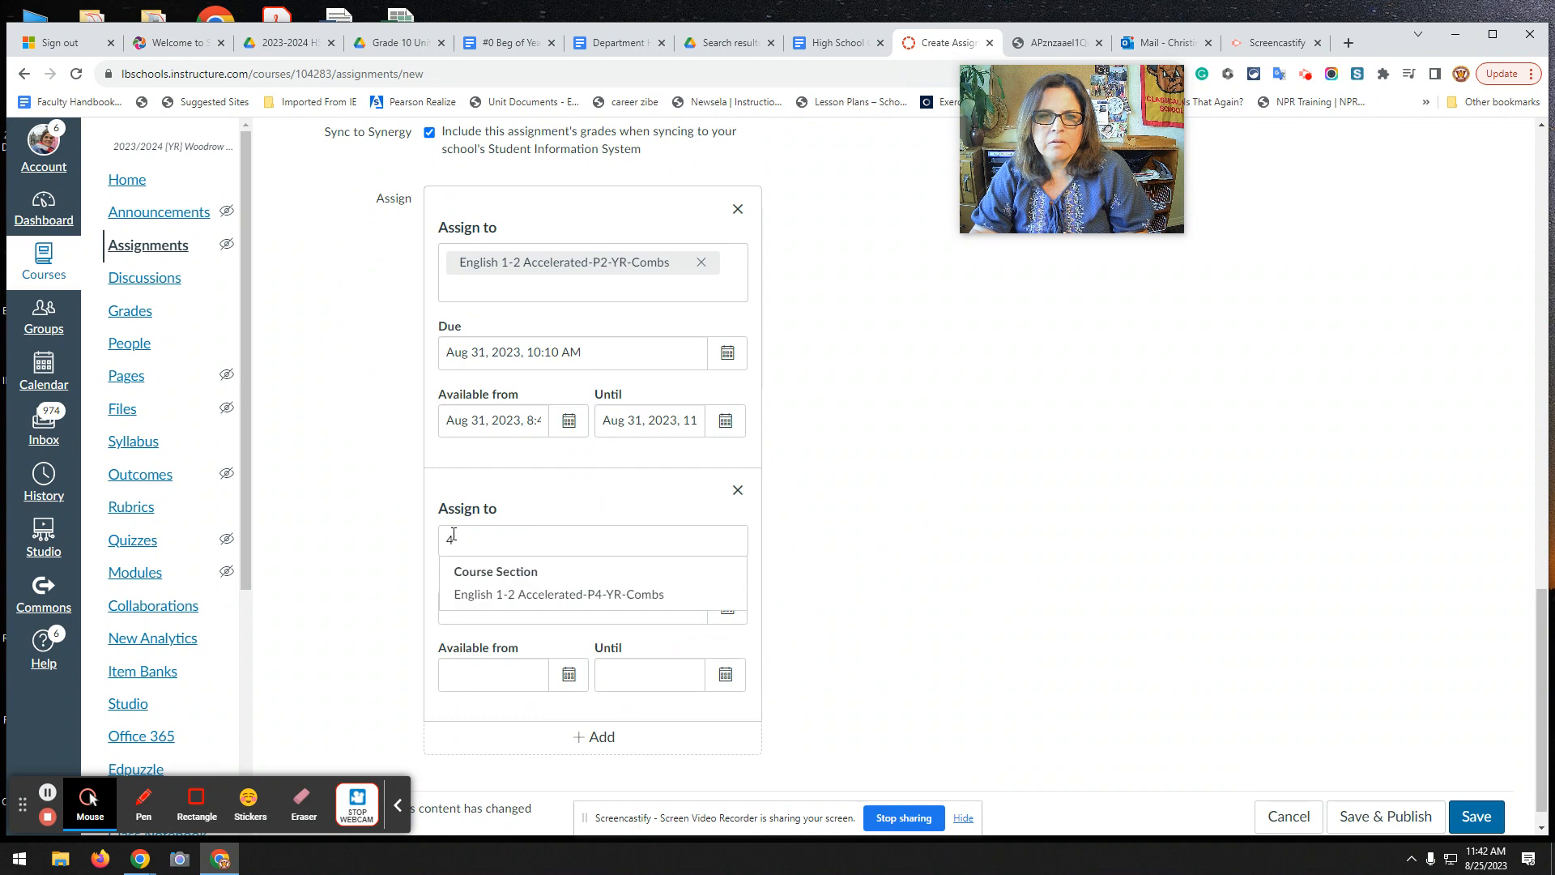
left_click(496, 597)
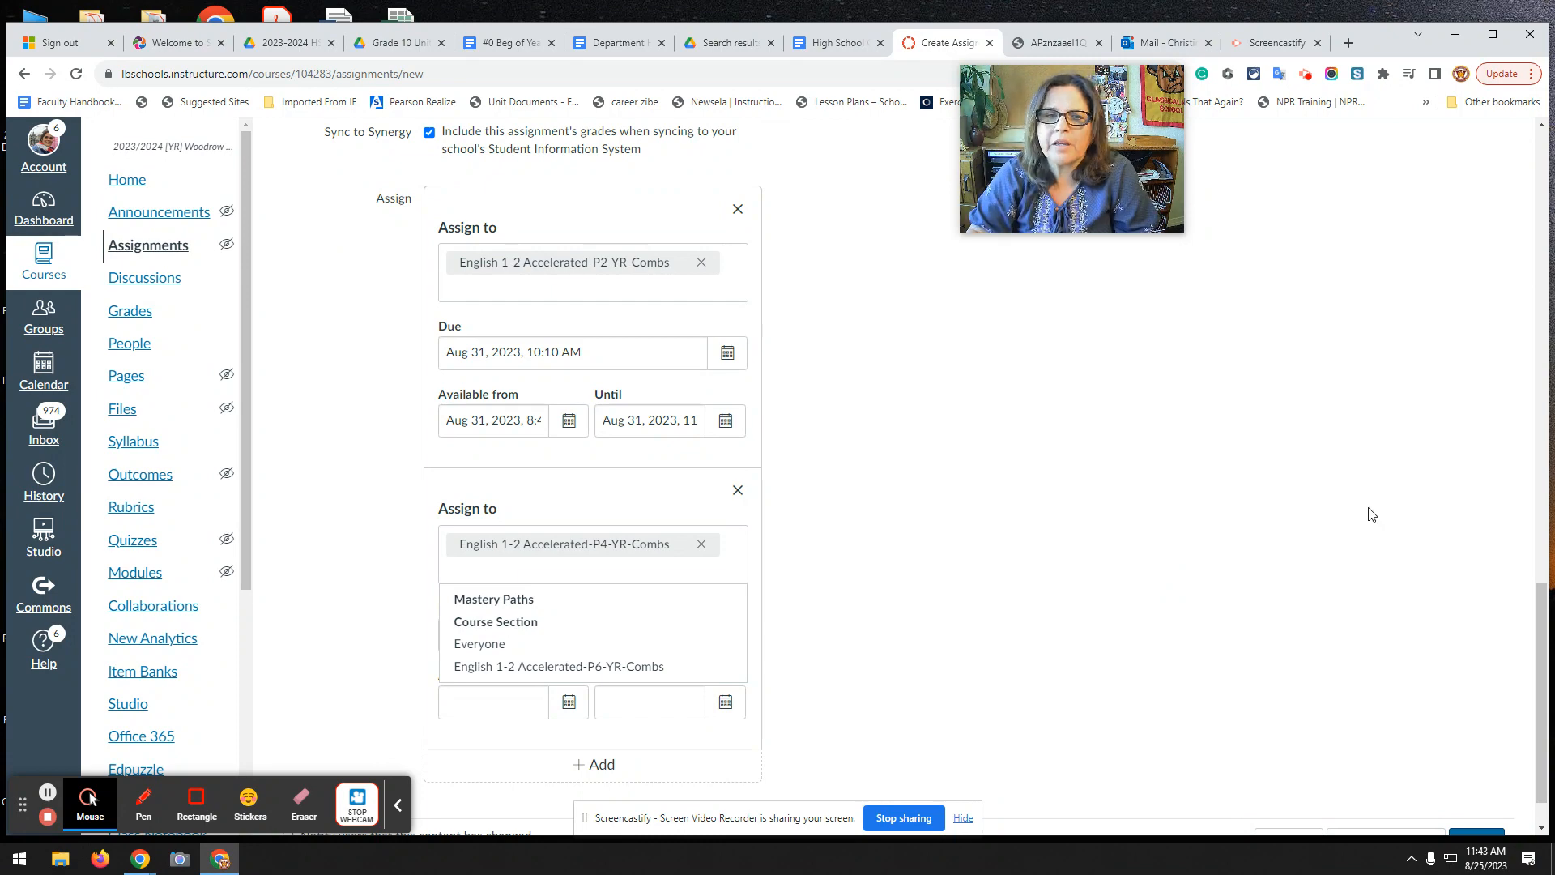
Close the section list and add an empty third assign-to block below P4's.
left_click(980, 549)
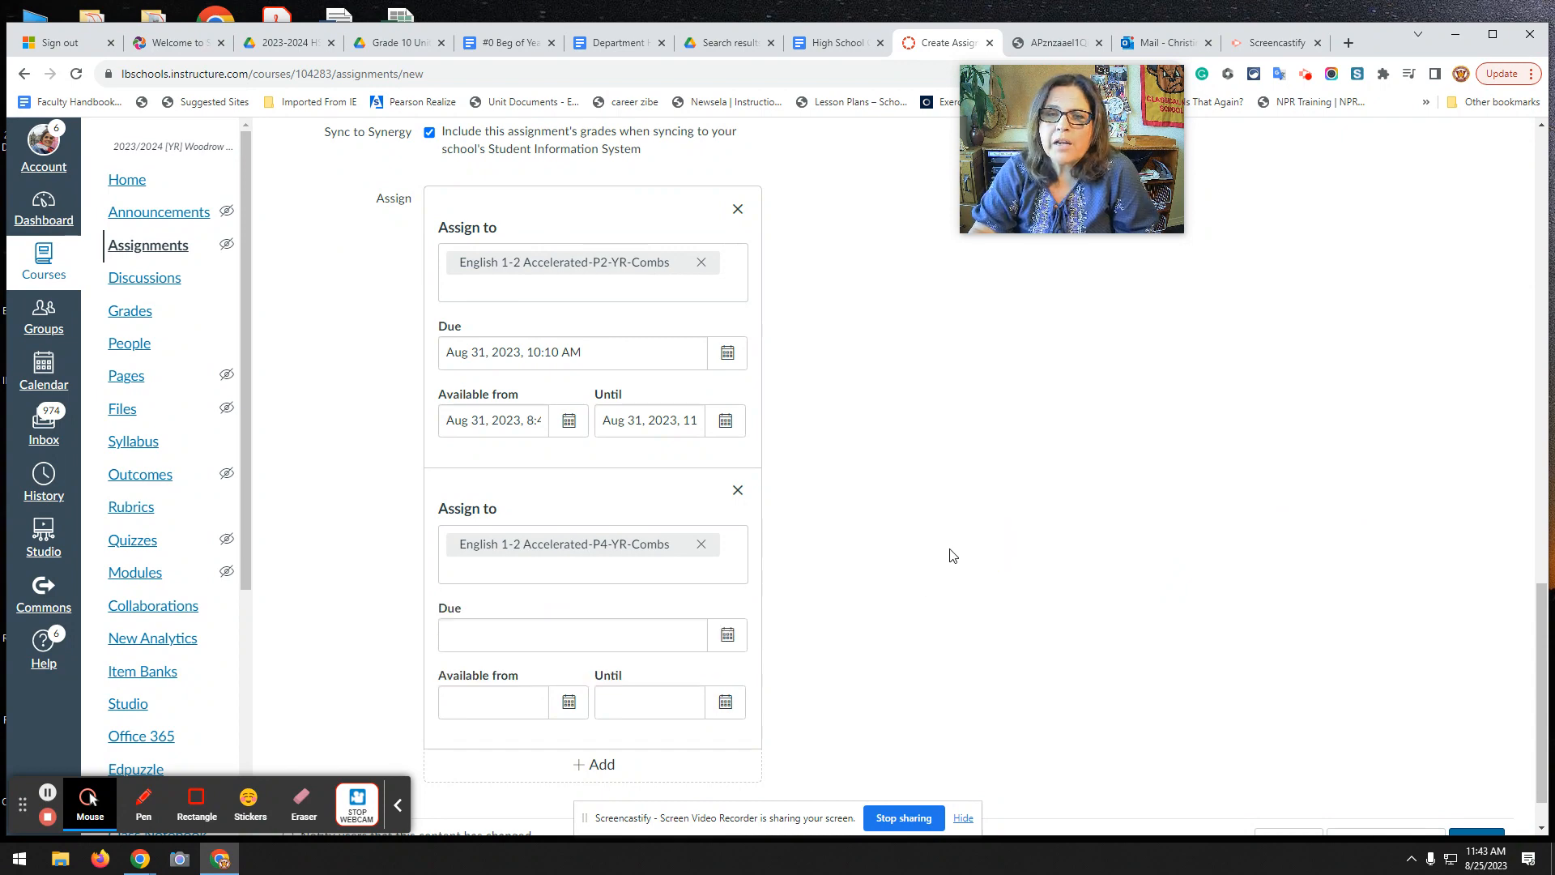
left_click(603, 765)
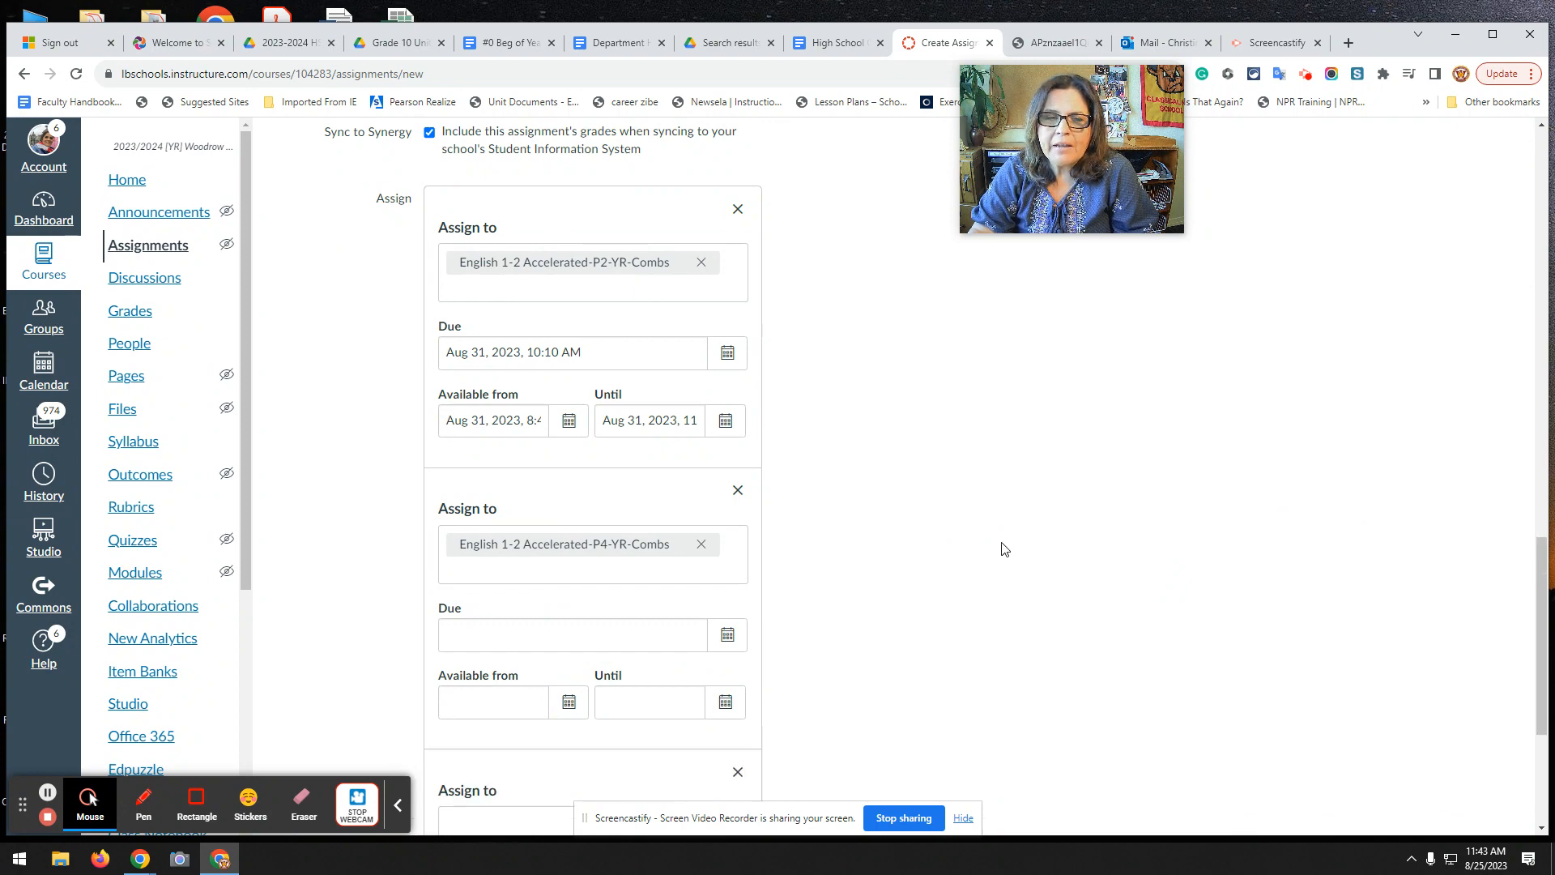
scroll(1000, 545, "down", 4)
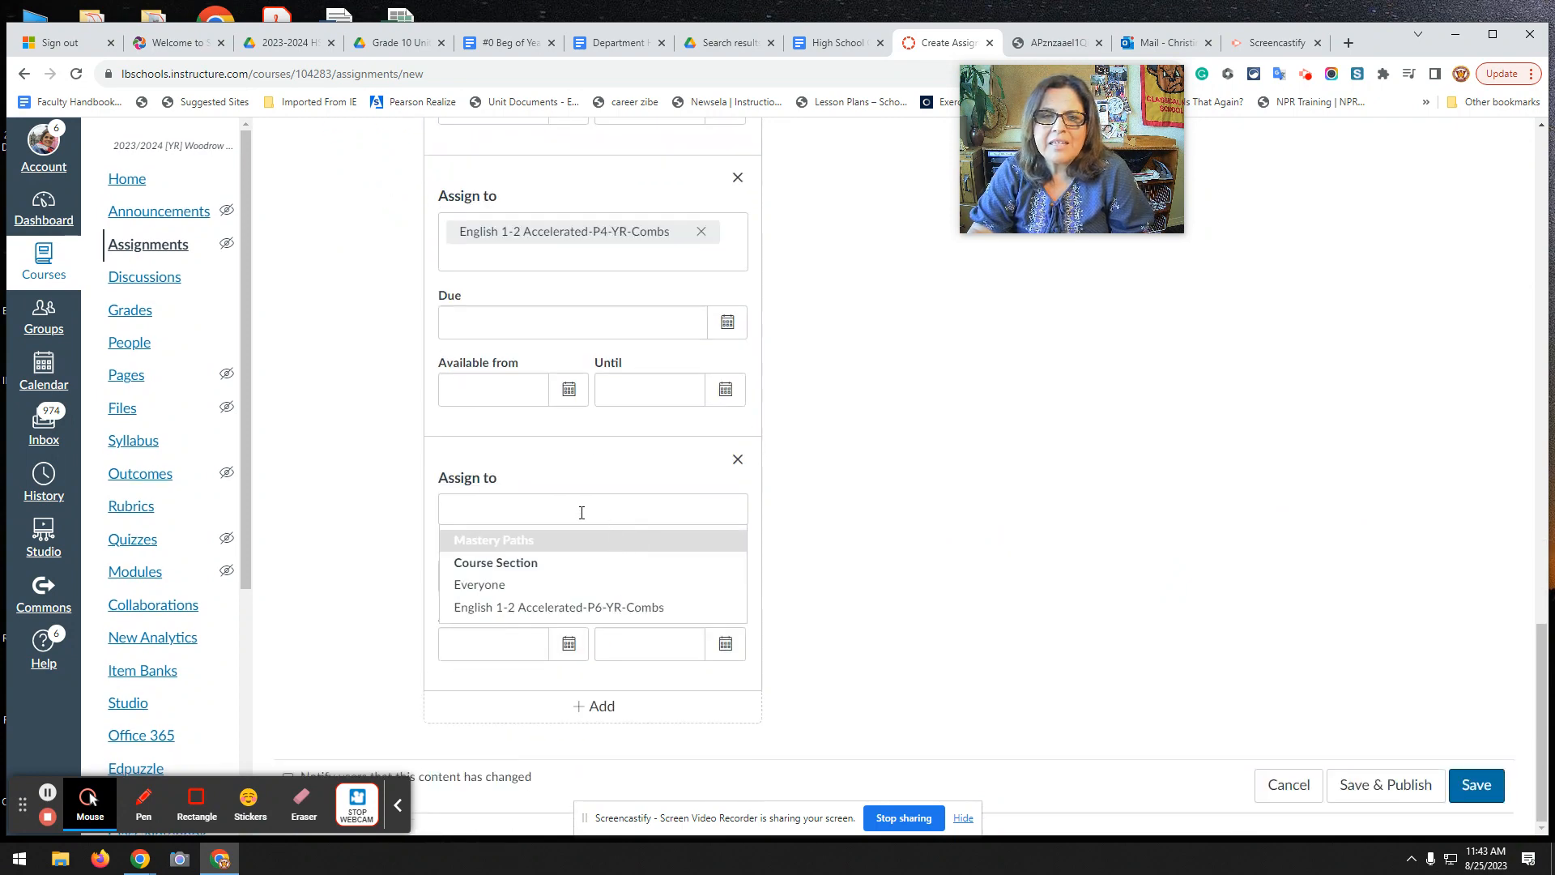